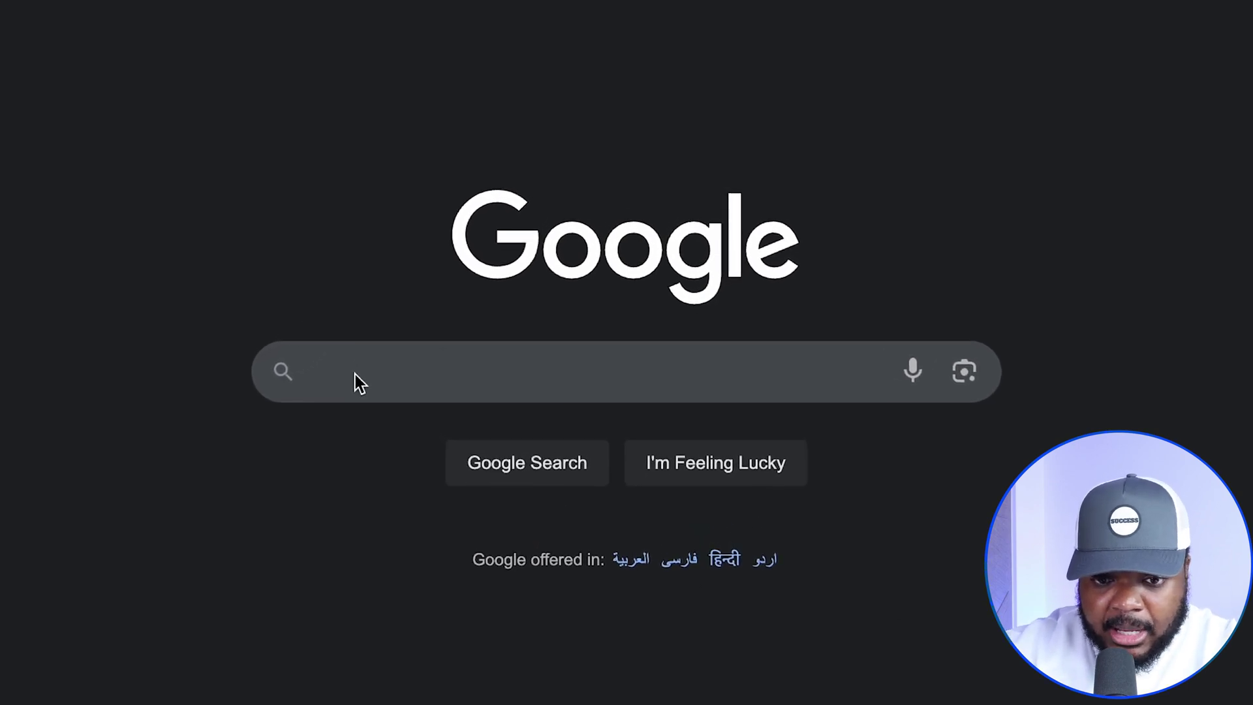
- Search Google for 'BEST HOME WORKOUT EQUIPMENT' and scroll through the results
{"action": "type", "text": "BEST HOME WORKOUT EQUIPMENT"}
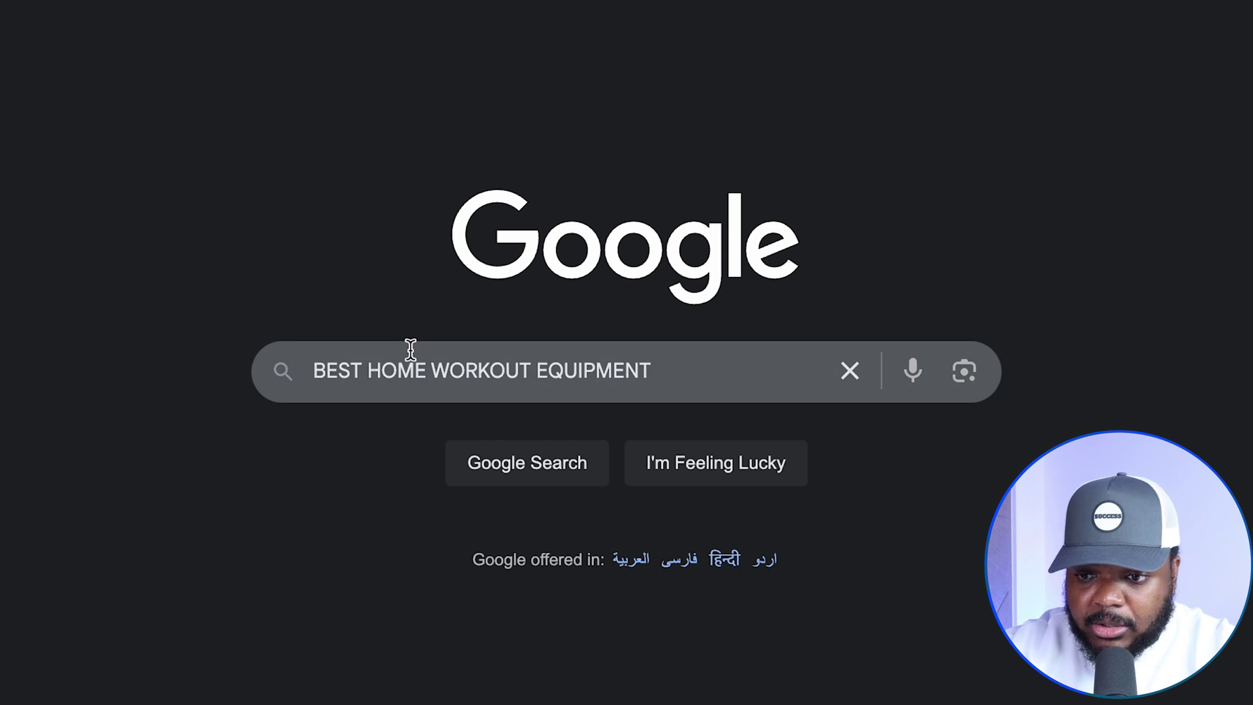
{"action": "left_click", "coordinate": [501, 470]}
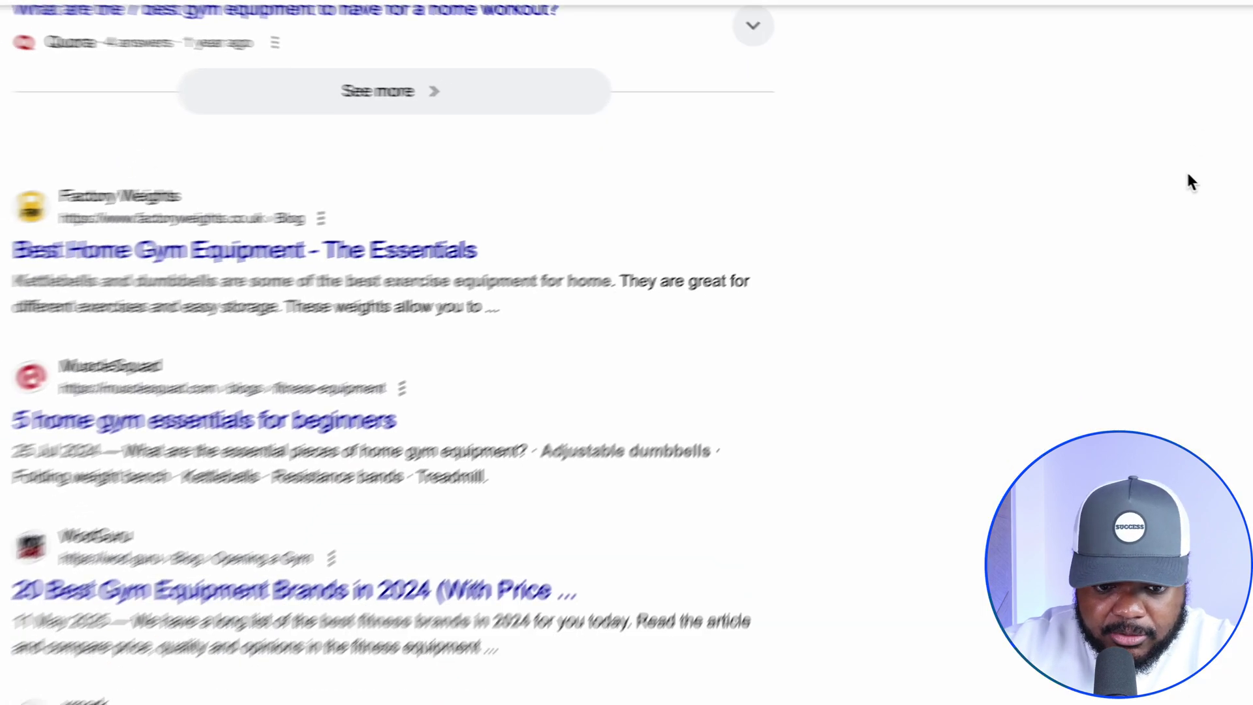
{"action": "scroll", "coordinate": [1192, 185], "scroll_direction": "down", "scroll_amount": 2}
{"action": "scroll", "coordinate": [1131, 183], "scroll_direction": "down", "scroll_amount": 3}
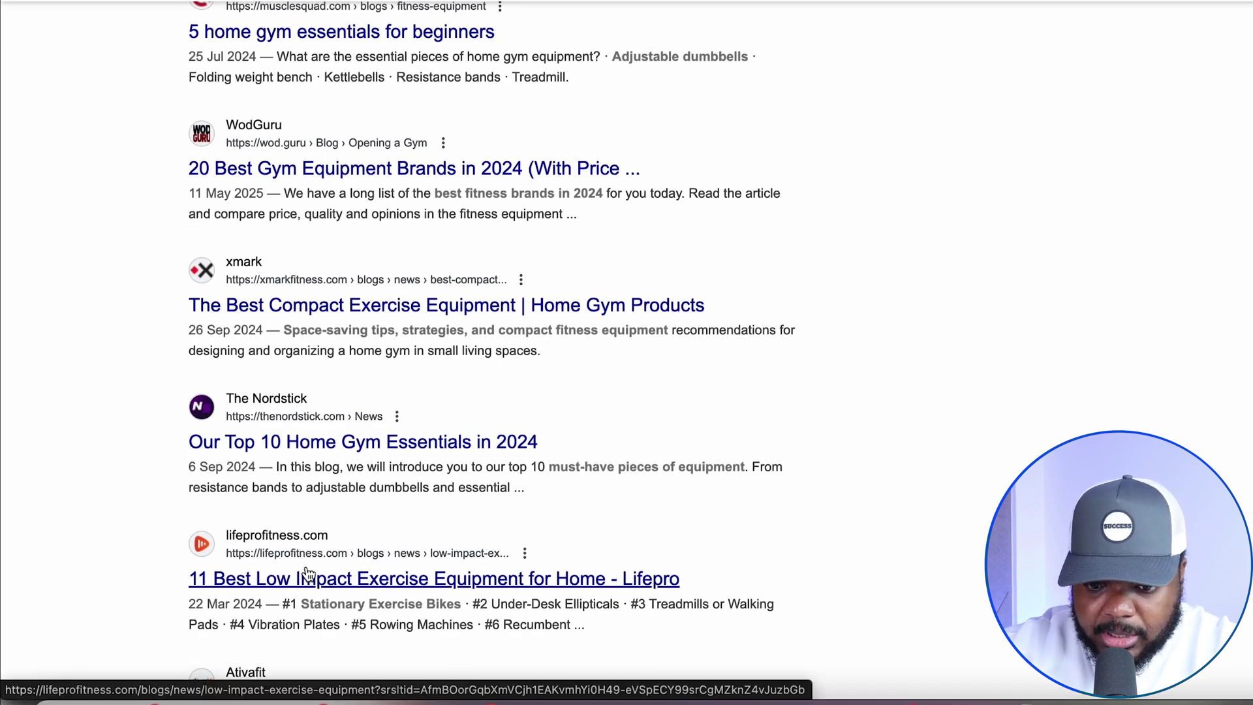
- Read Lifepro's '11 Best Low Impact Exercise Equipment for Home' article down to #11 Balance Trainers
{"action": "left_click", "coordinate": [362, 575]}
{"action": "scroll", "coordinate": [1181, 278], "scroll_direction": "down", "scroll_amount": 2}
{"action": "scroll", "coordinate": [1172, 280], "scroll_direction": "down", "scroll_amount": 5}
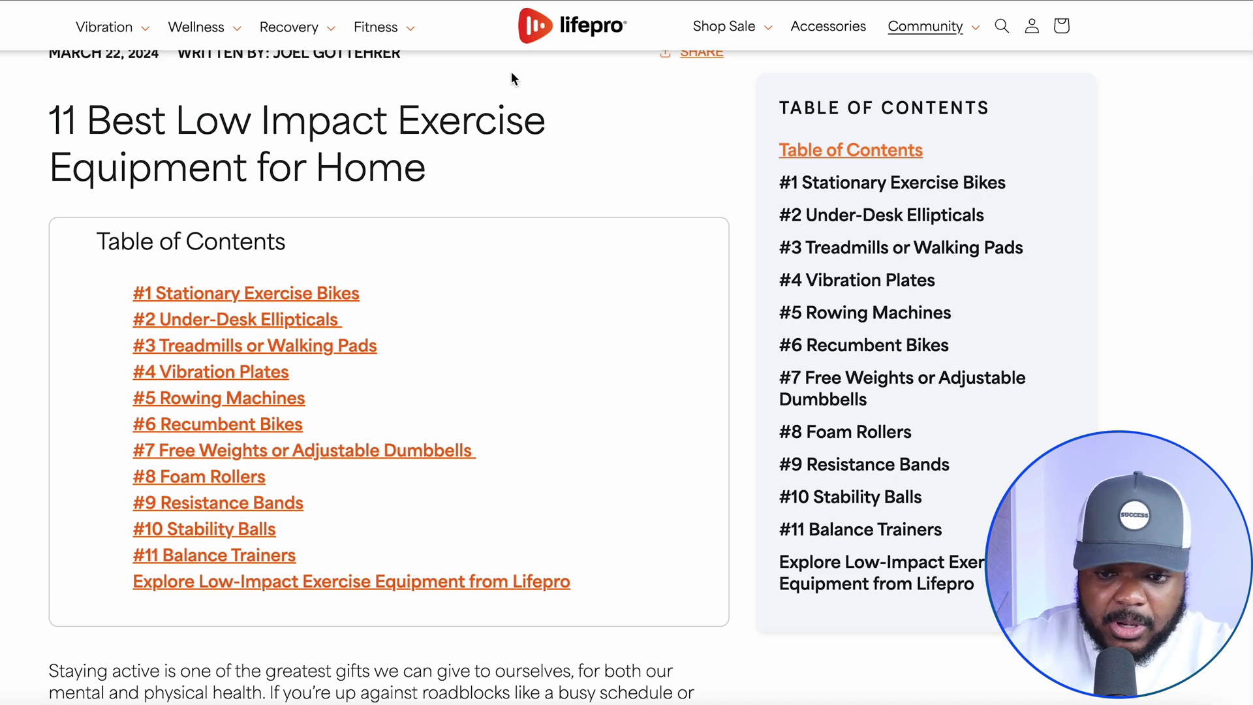
{"action": "scroll", "coordinate": [1154, 322], "scroll_direction": "down", "scroll_amount": 6}
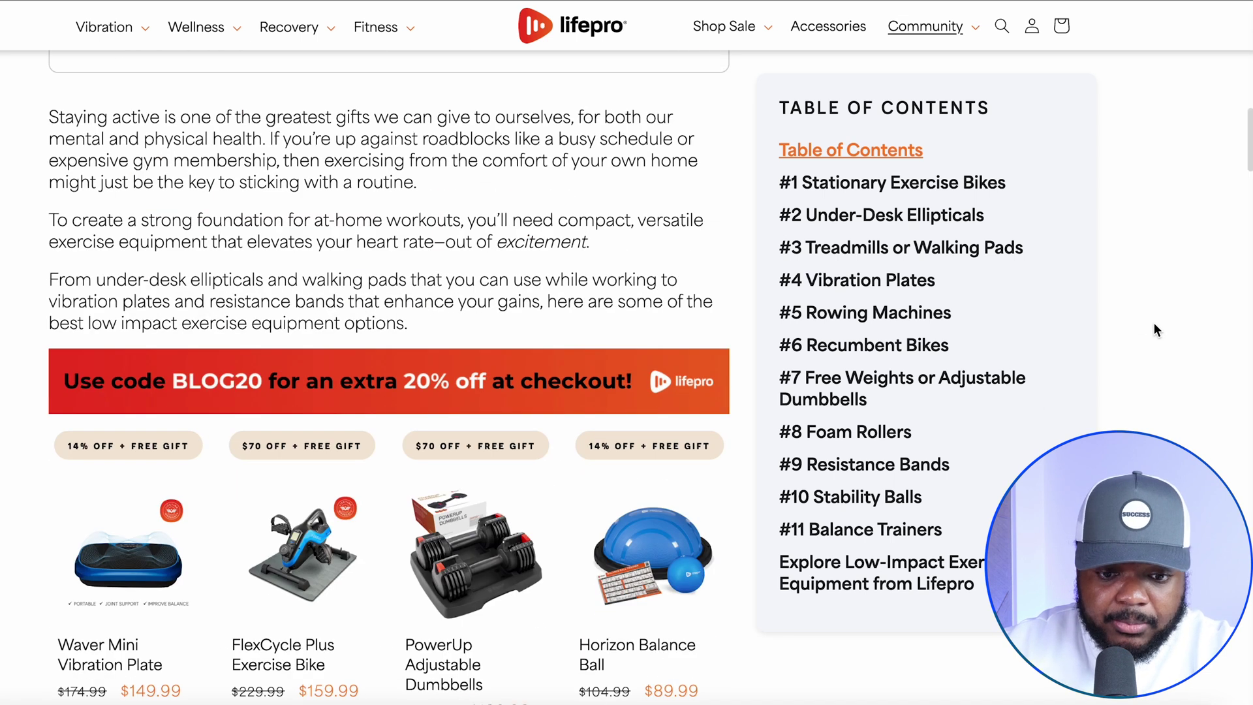
{"action": "scroll", "coordinate": [277, 441], "scroll_direction": "up", "scroll_amount": 1}
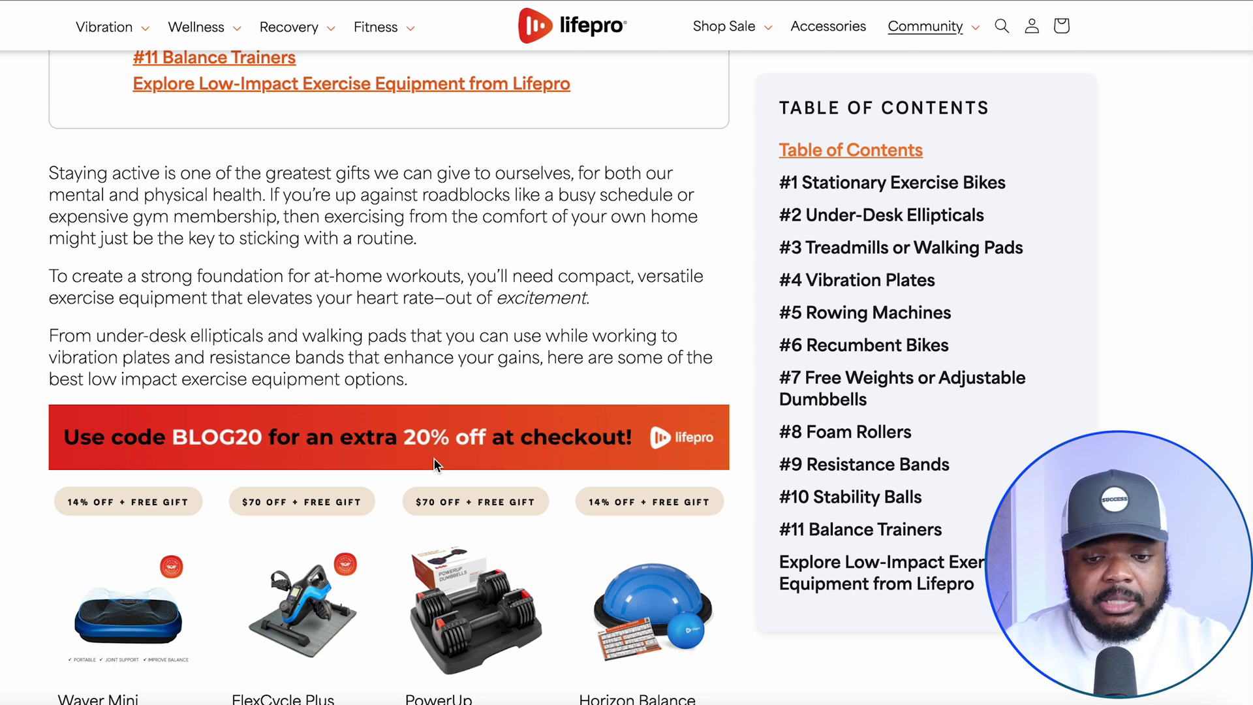
{"action": "scroll", "coordinate": [434, 456], "scroll_direction": "down", "scroll_amount": 4}
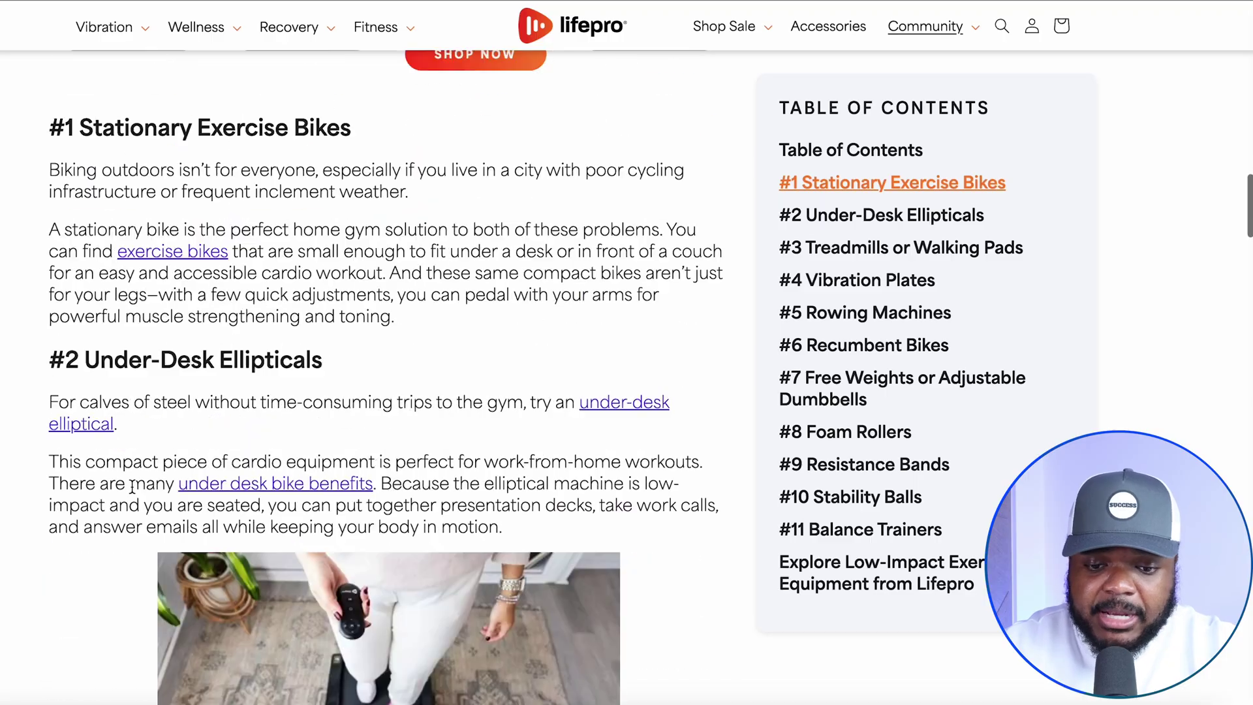
{"action": "scroll", "coordinate": [132, 486], "scroll_direction": "down", "scroll_amount": 10}
{"action": "scroll", "coordinate": [132, 486], "scroll_direction": "down", "scroll_amount": 1}
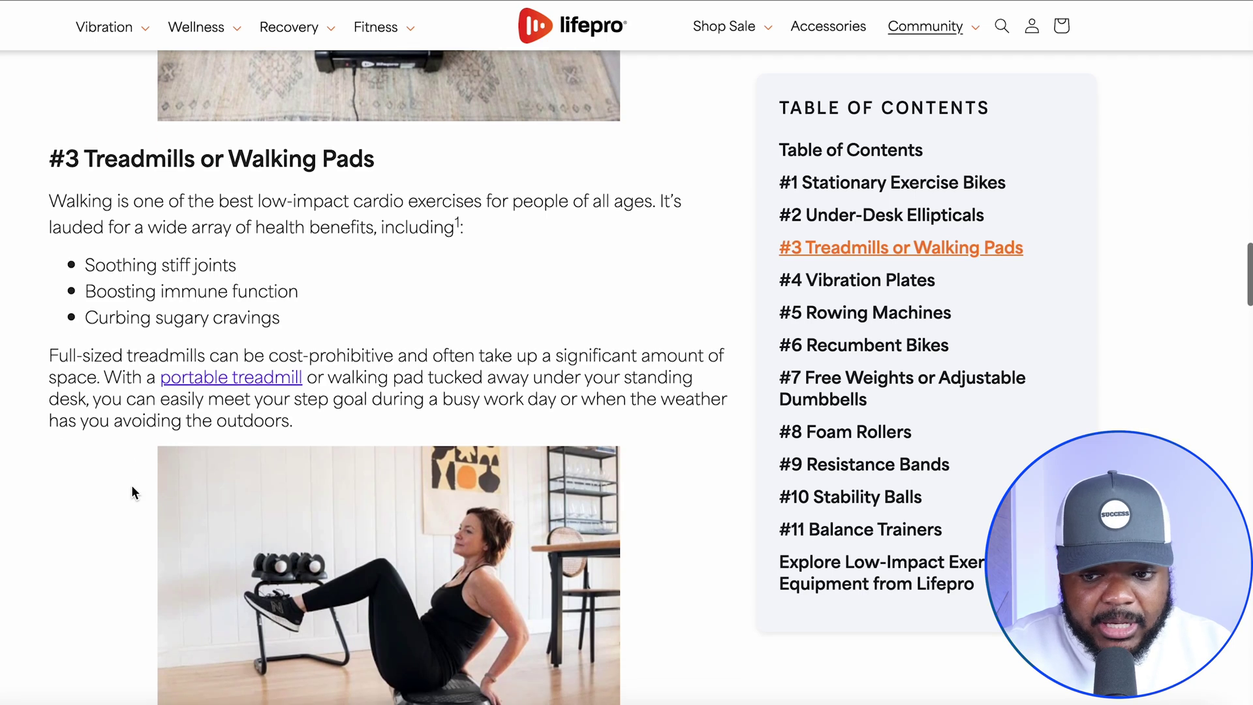
{"action": "scroll", "coordinate": [131, 484], "scroll_direction": "down", "scroll_amount": 13}
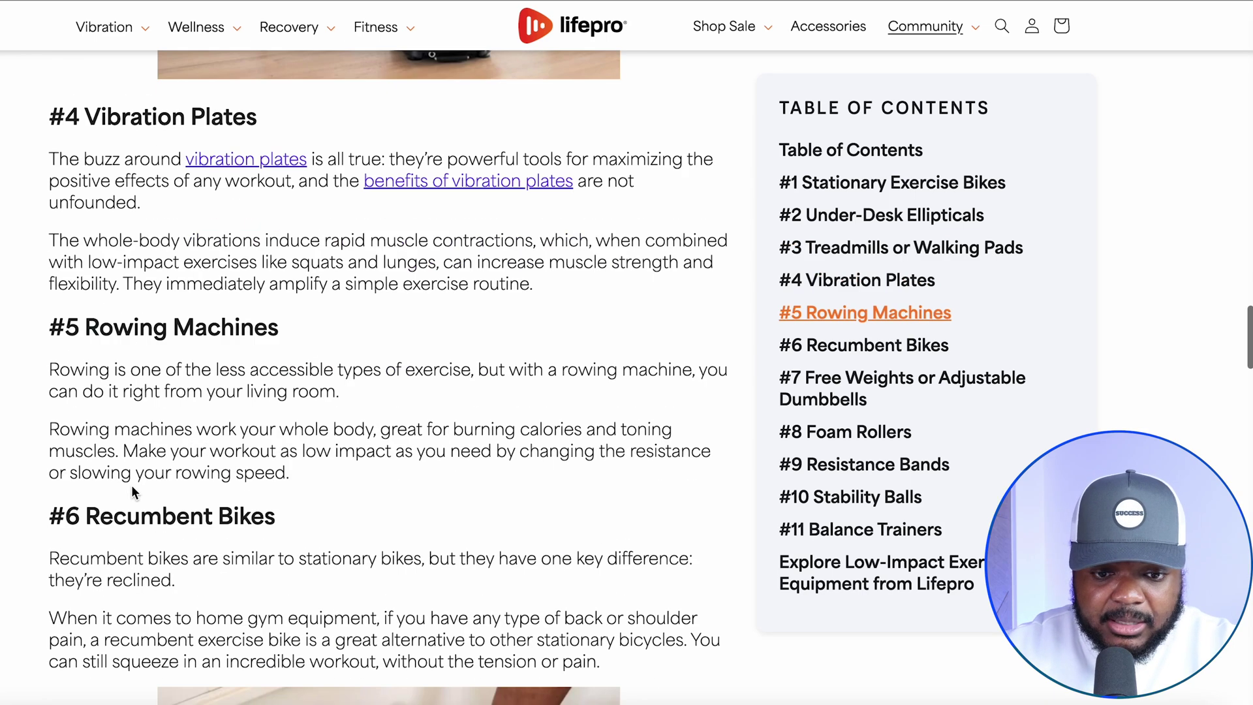
{"action": "scroll", "coordinate": [132, 486], "scroll_direction": "down", "scroll_amount": 10}
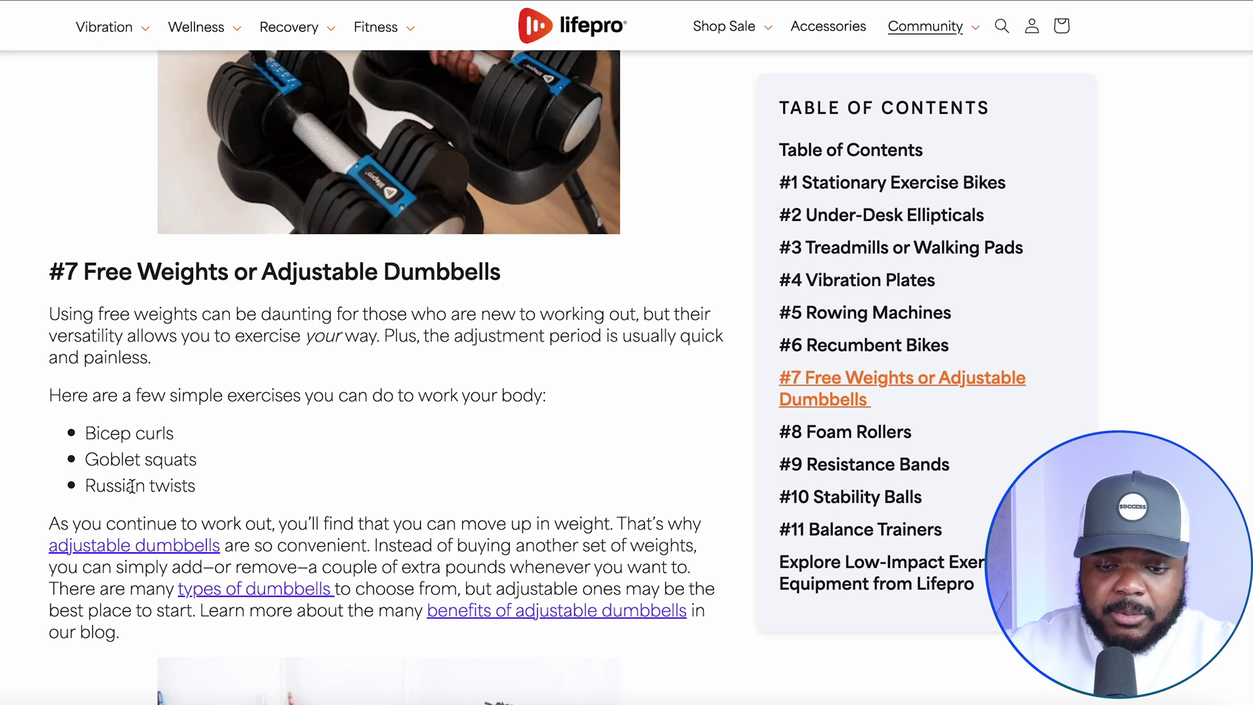
{"action": "scroll", "coordinate": [174, 252], "scroll_direction": "down", "scroll_amount": 3}
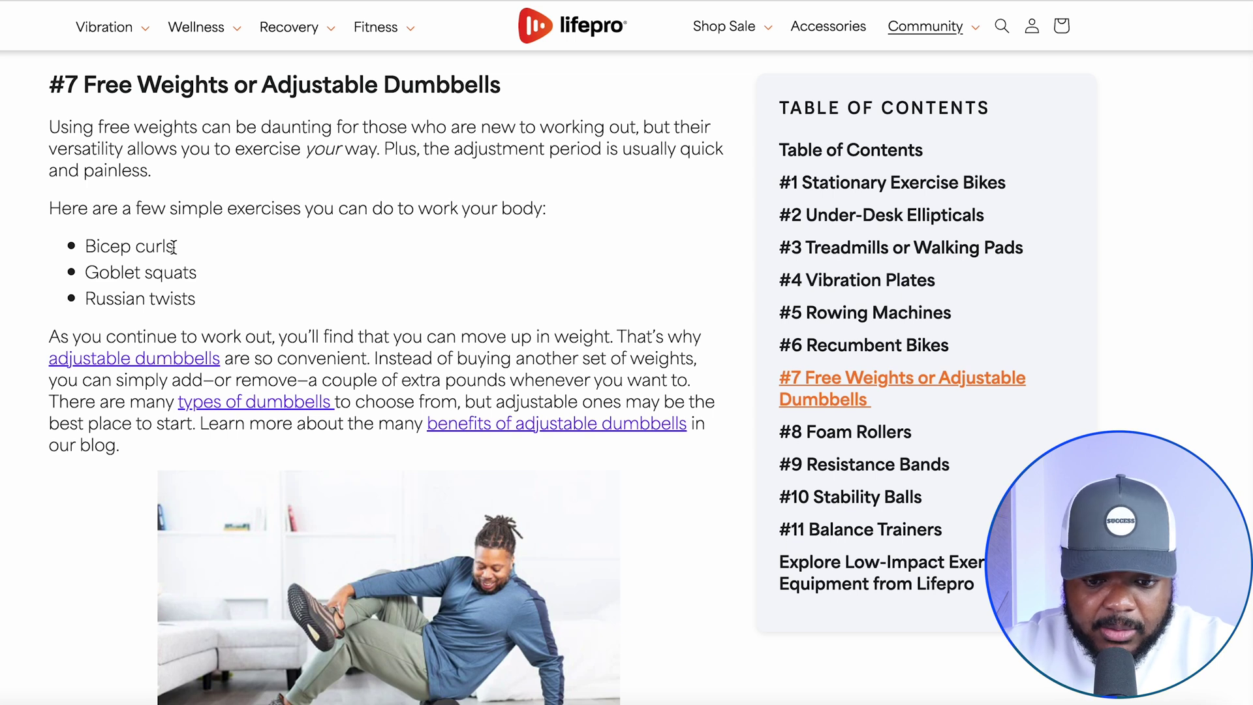
{"action": "scroll", "coordinate": [174, 246], "scroll_direction": "down", "scroll_amount": 8}
{"action": "scroll", "coordinate": [174, 248], "scroll_direction": "down", "scroll_amount": 5}
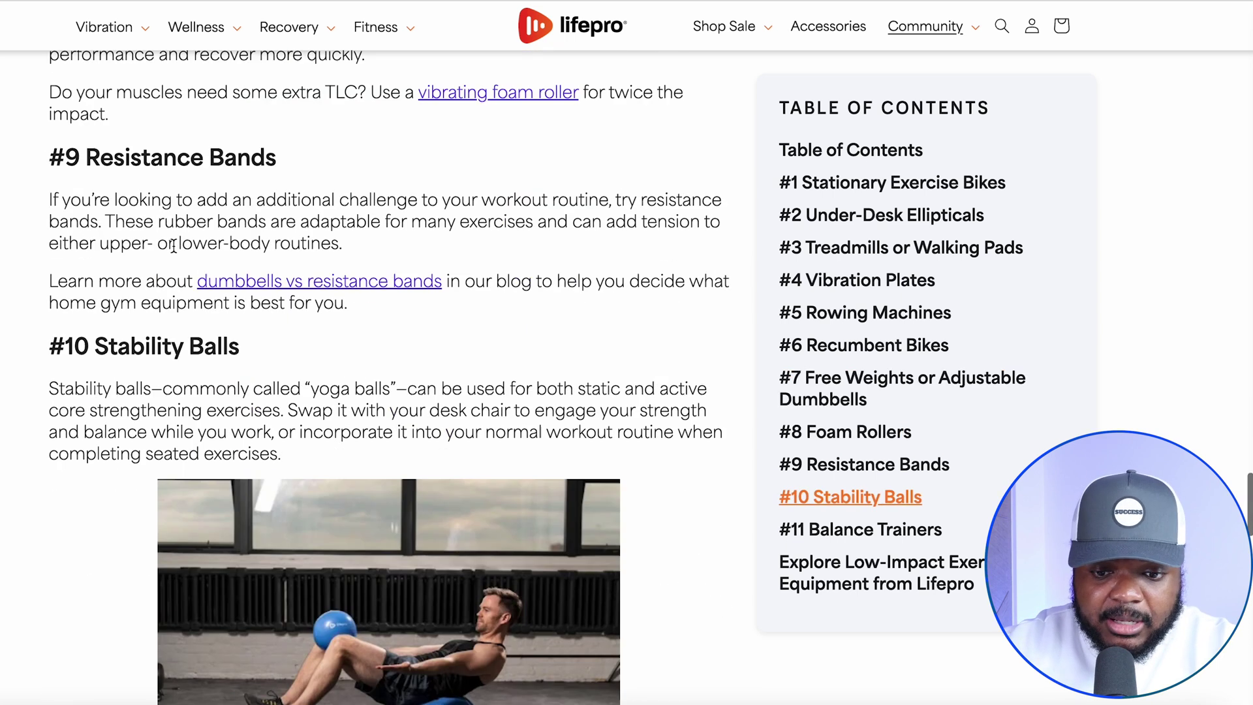
{"action": "scroll", "coordinate": [412, 418], "scroll_direction": "down", "scroll_amount": 5}
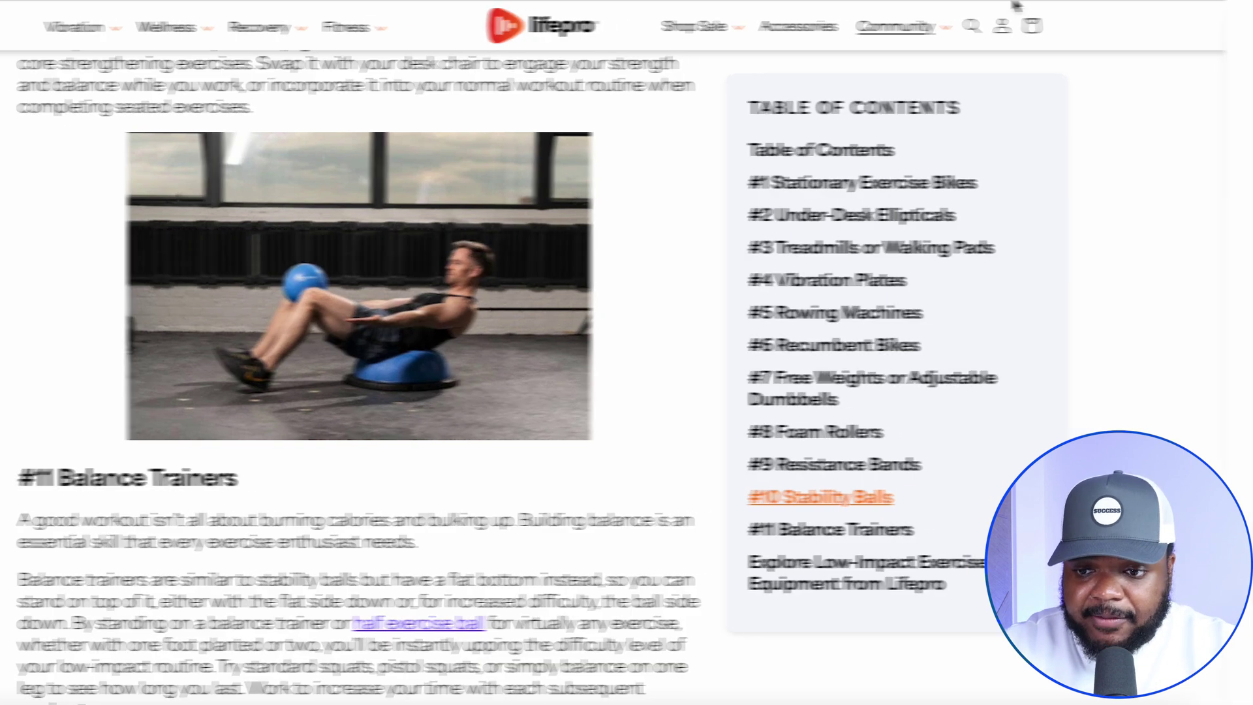
{"action": "left_click", "coordinate": [1042, 2]}
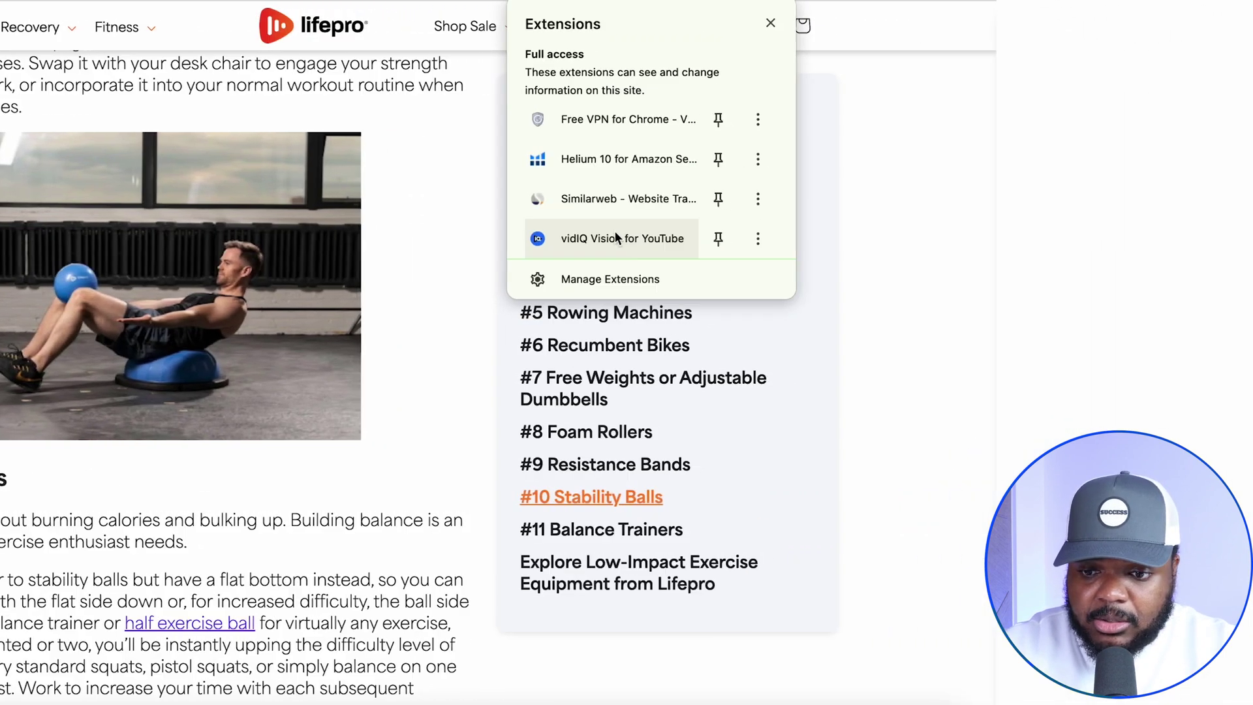
- Review lifeprofitness.com traffic in Similarweb: 155.3K monthly visits, Direct 54.86%, Search 30.18%
{"action": "left_click", "coordinate": [617, 198]}
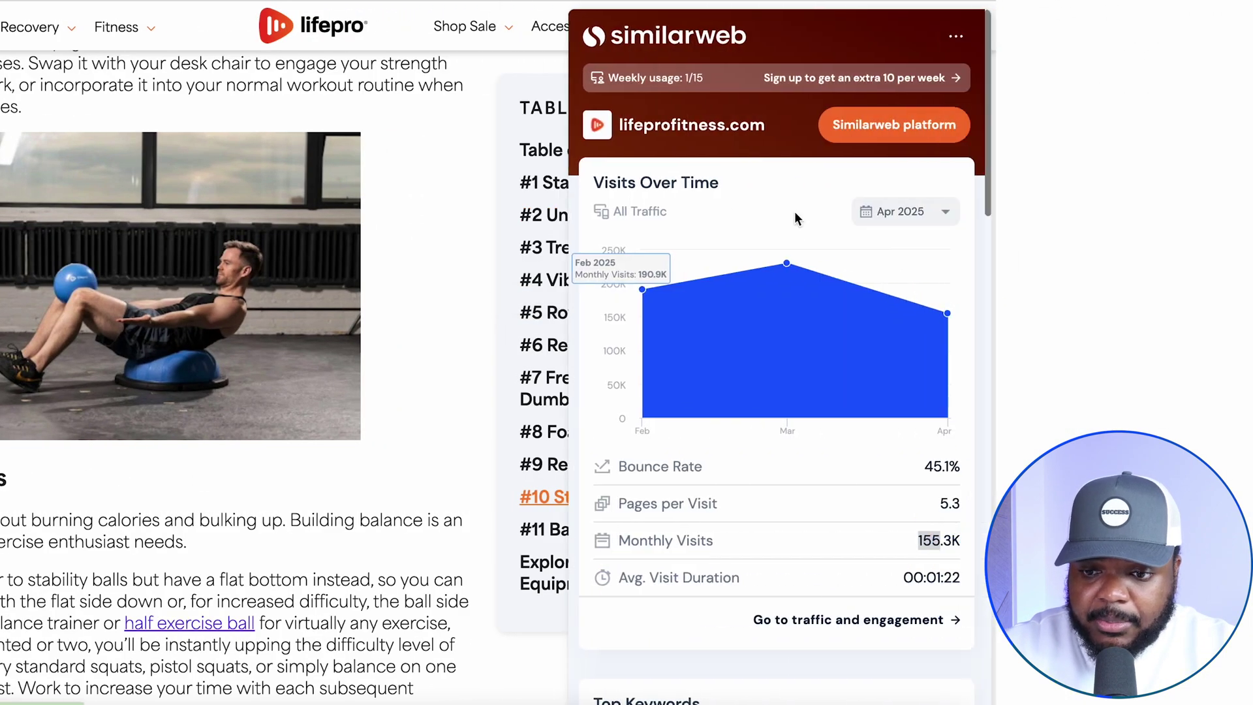
{"action": "scroll", "coordinate": [858, 515], "scroll_direction": "down", "scroll_amount": 1}
{"action": "left_click", "coordinate": [858, 509]}
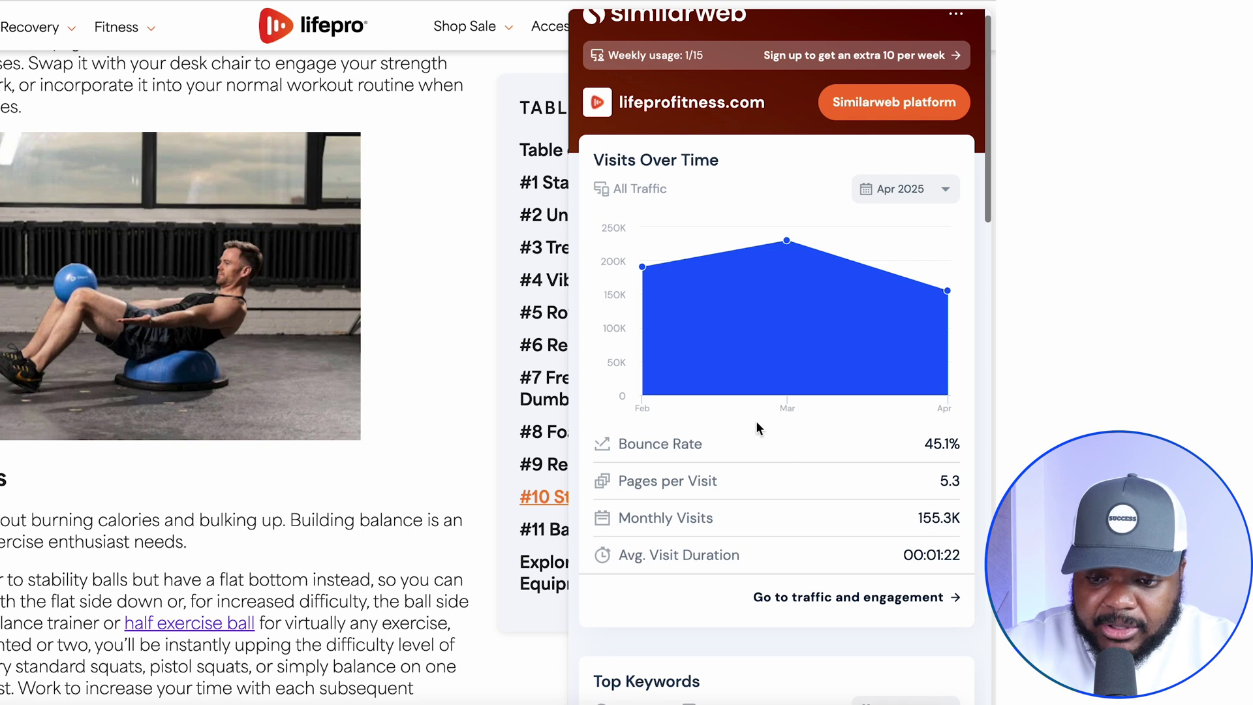
{"action": "scroll", "coordinate": [917, 517], "scroll_direction": "down", "scroll_amount": 10}
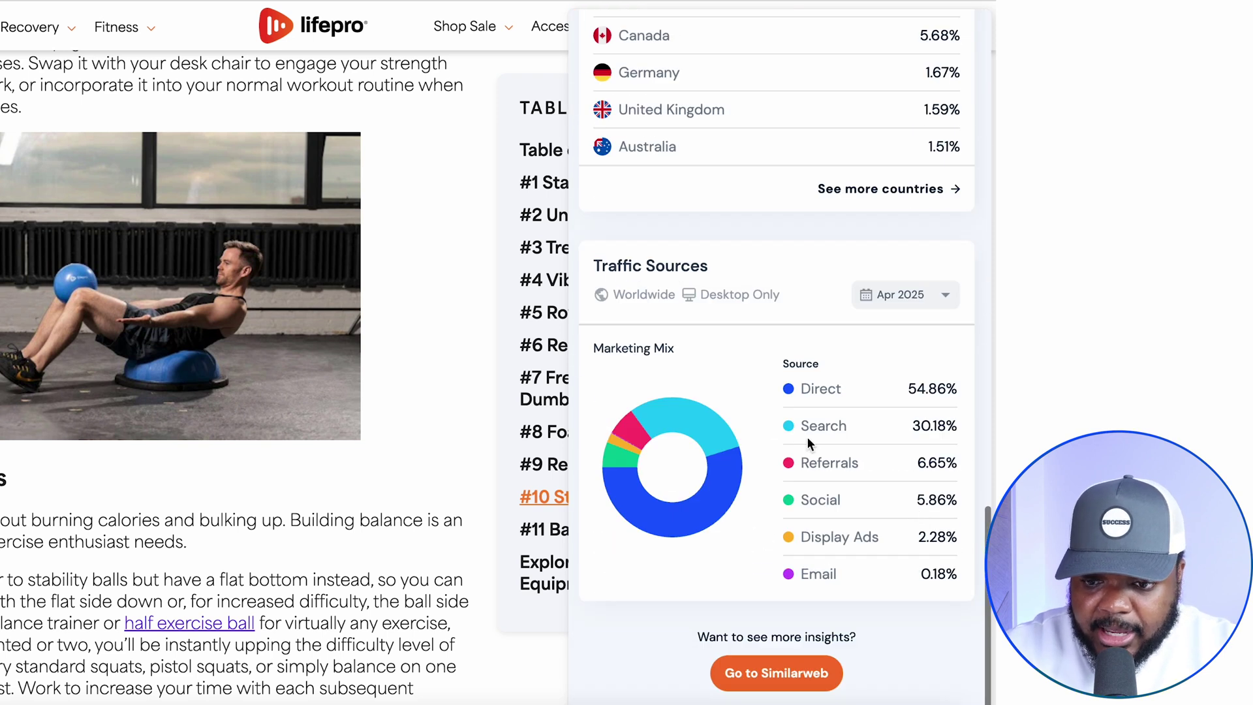
{"action": "left_click_drag", "start_coordinate": [598, 264], "coordinate": [718, 267]}
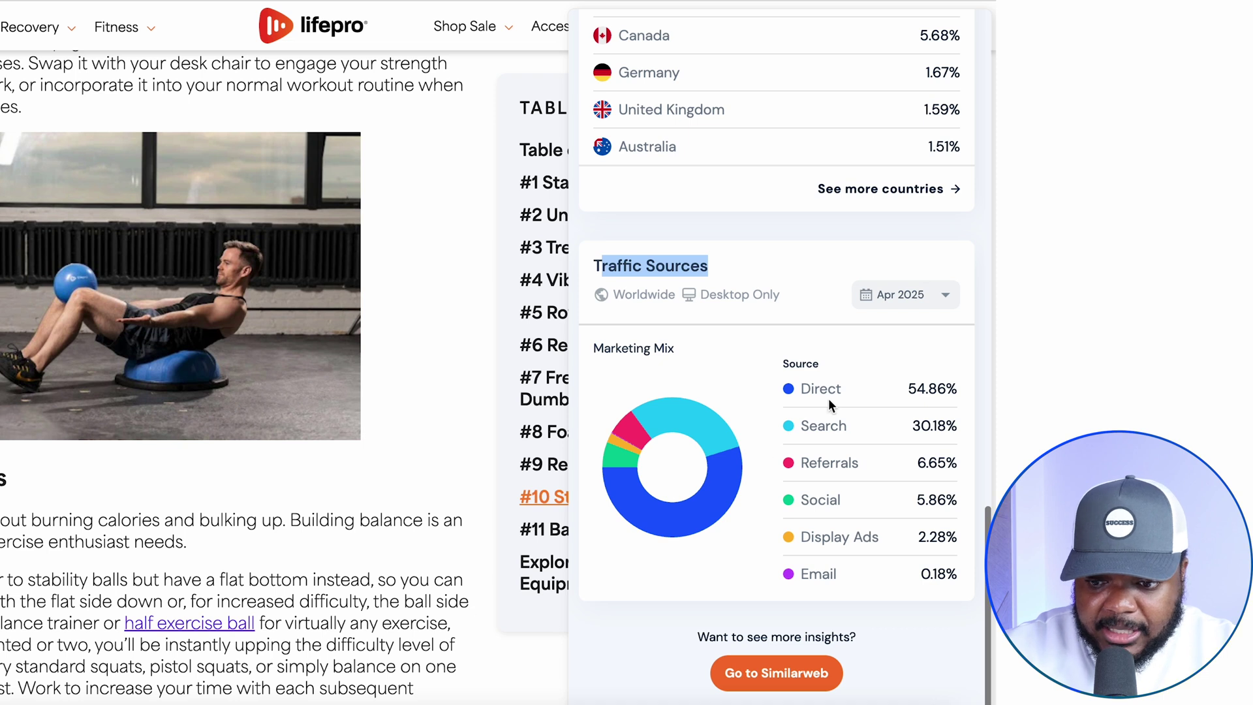
{"action": "left_click_drag", "start_coordinate": [798, 388], "coordinate": [841, 391]}
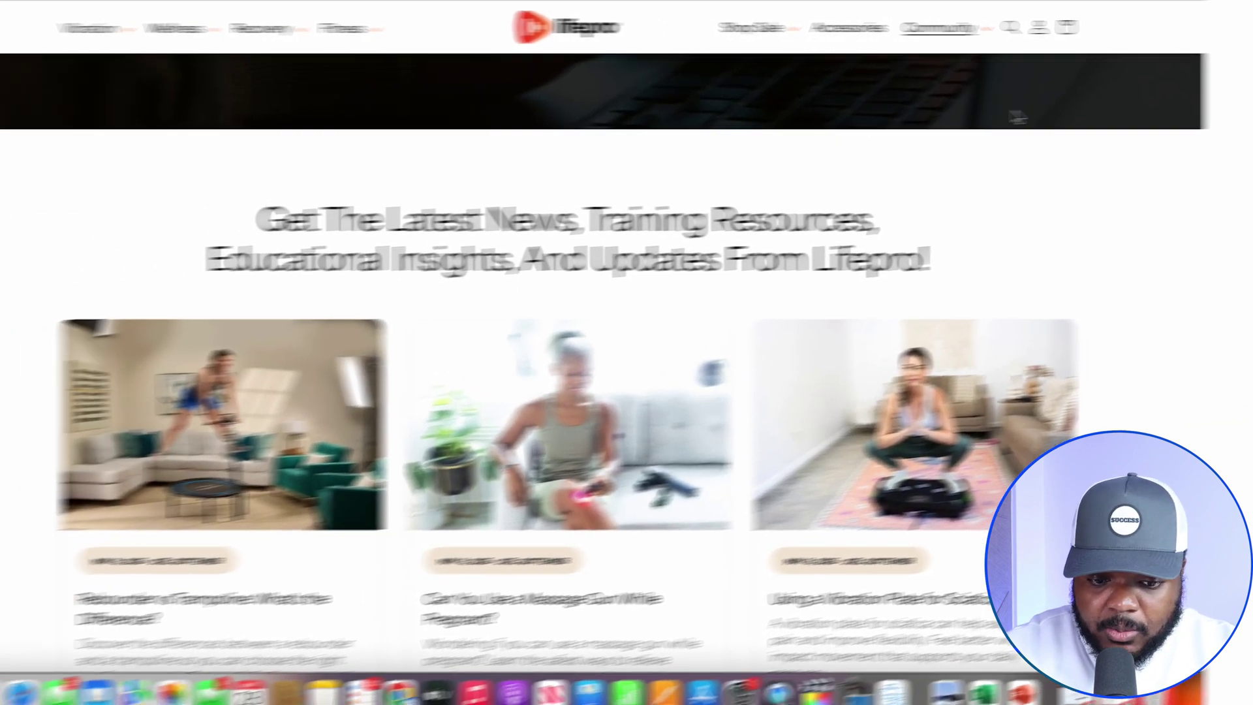
{"action": "scroll", "coordinate": [1142, 127], "scroll_direction": "down", "scroll_amount": 10}
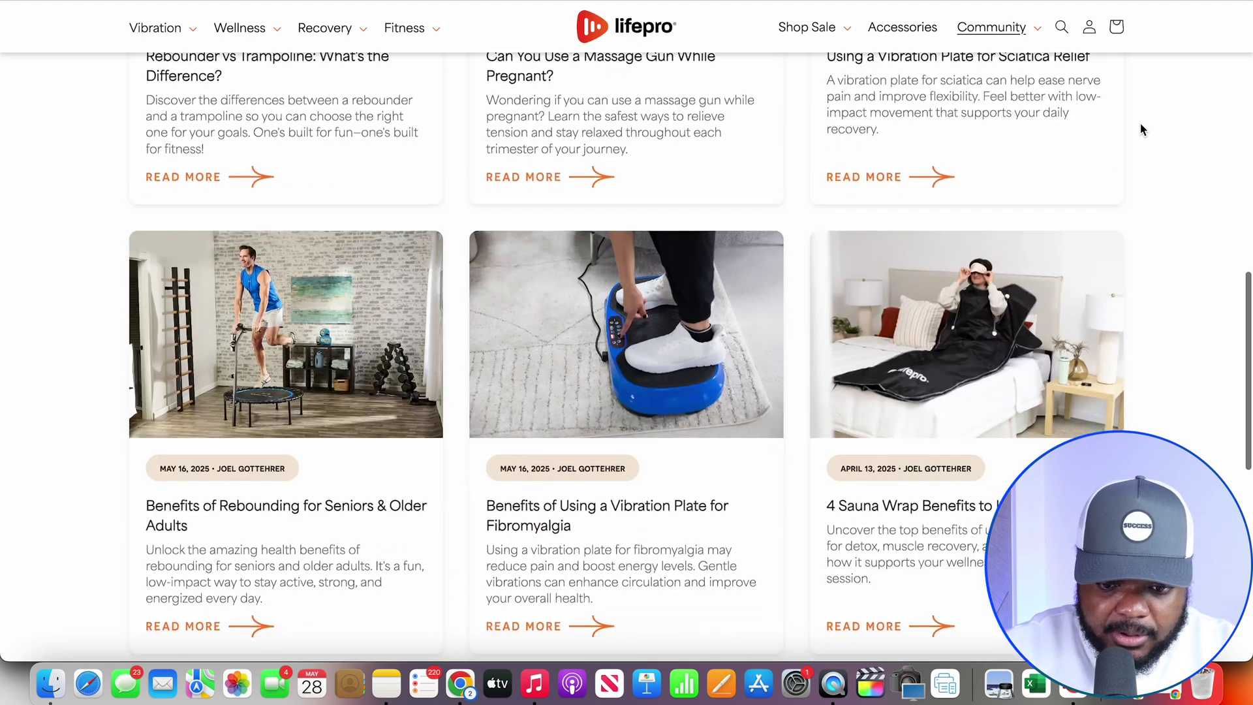
{"action": "scroll", "coordinate": [1140, 127], "scroll_direction": "up", "scroll_amount": 10}
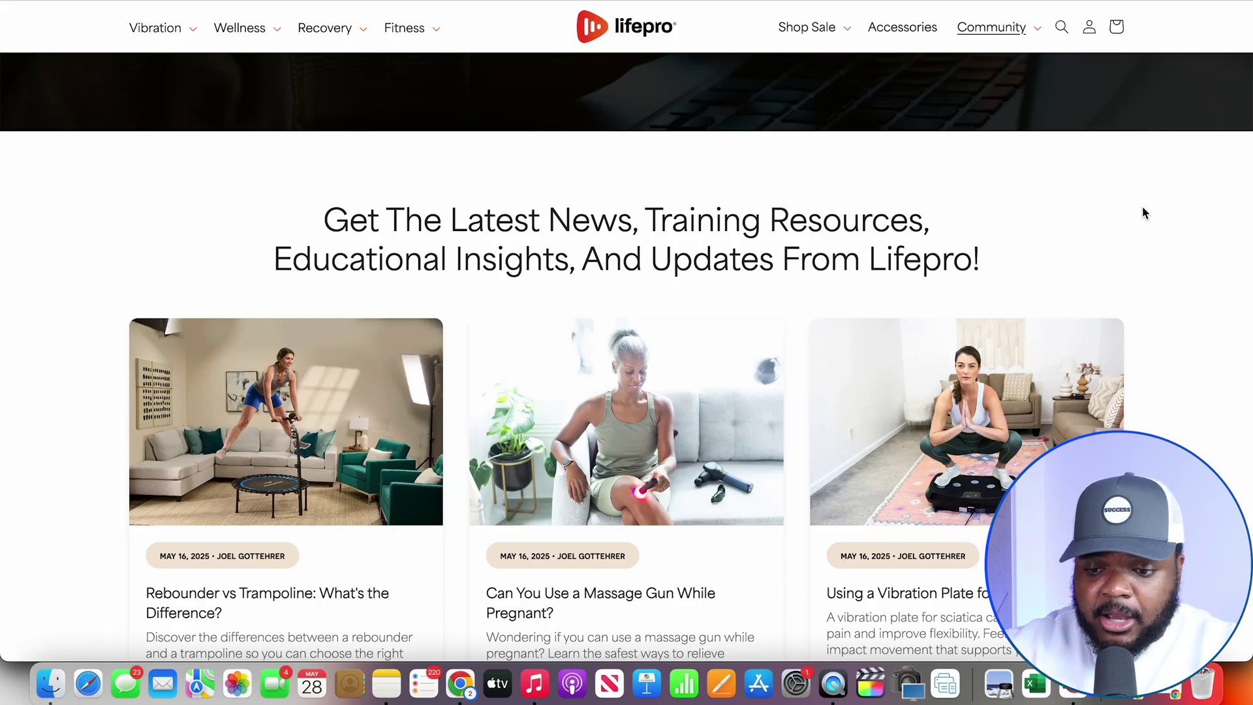
- Scroll the Shopify store's Active Sports Bag product page
{"action": "scroll", "coordinate": [1142, 208], "scroll_direction": "down", "scroll_amount": 4}
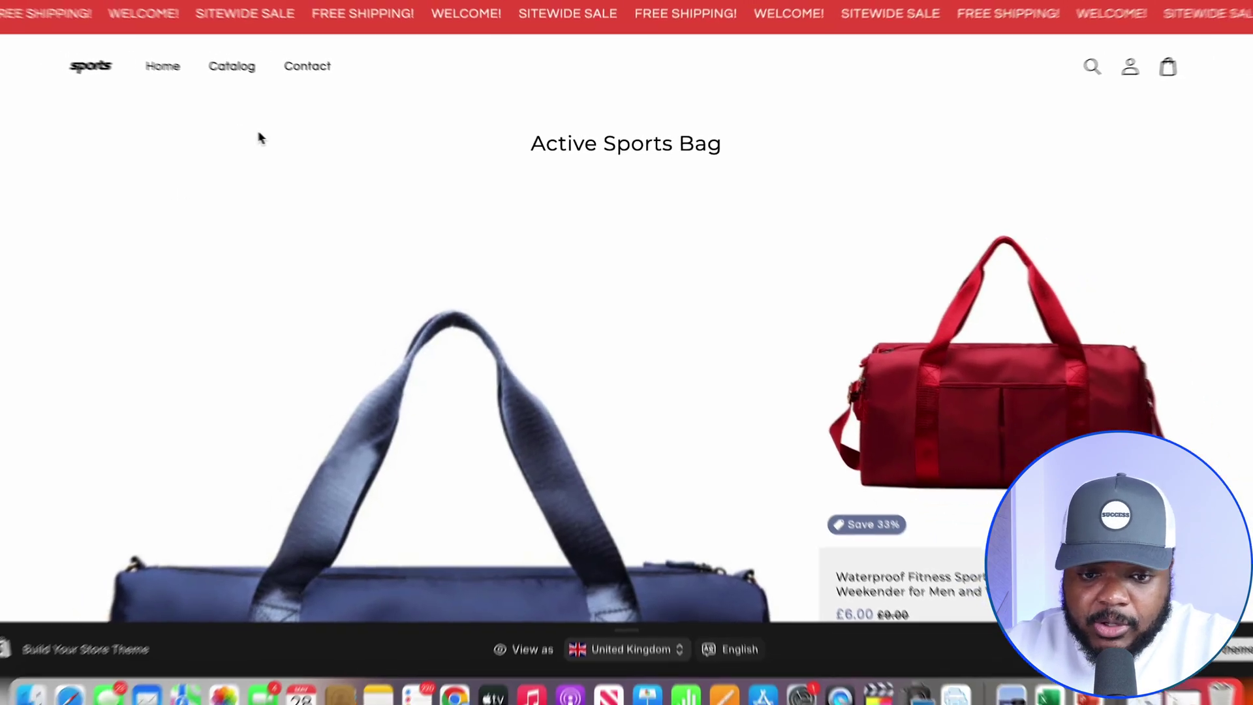
- Browse the store's 13 products, including the £29.99 boxing speed bag and £8.99 golf bag clips
{"action": "scroll", "coordinate": [239, 131], "scroll_direction": "down", "scroll_amount": 15}
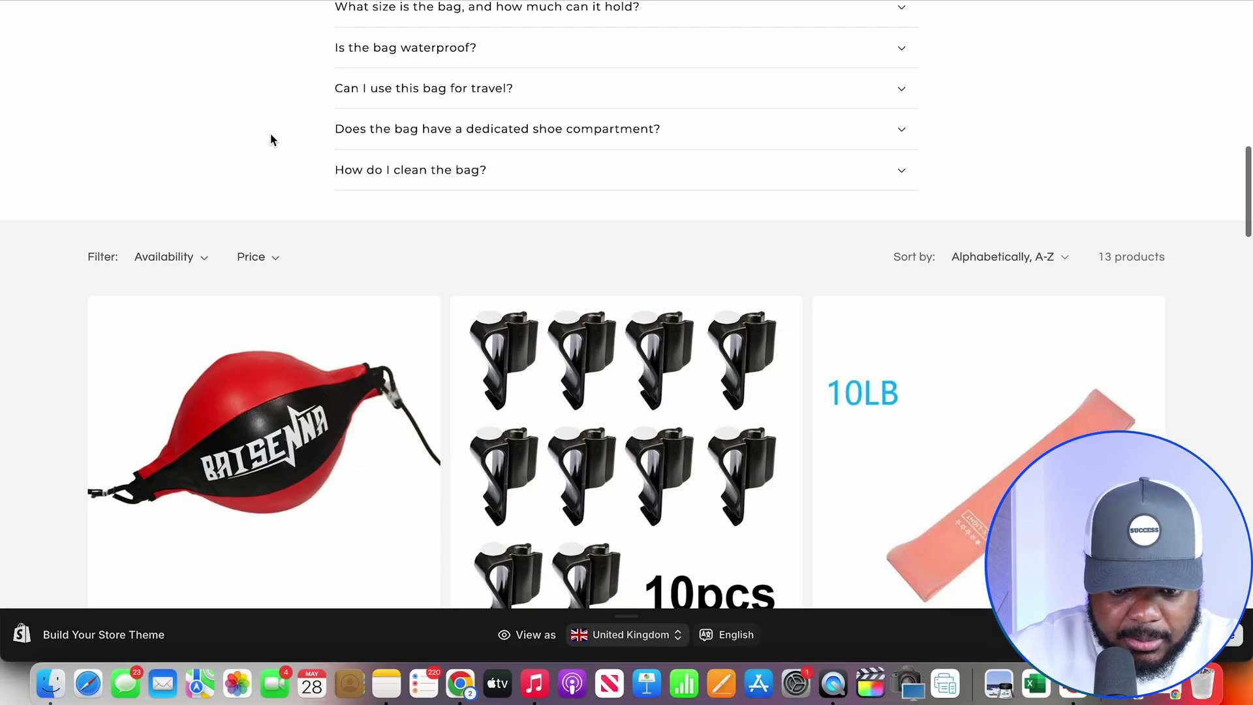
{"action": "scroll", "coordinate": [271, 134], "scroll_direction": "down", "scroll_amount": 3}
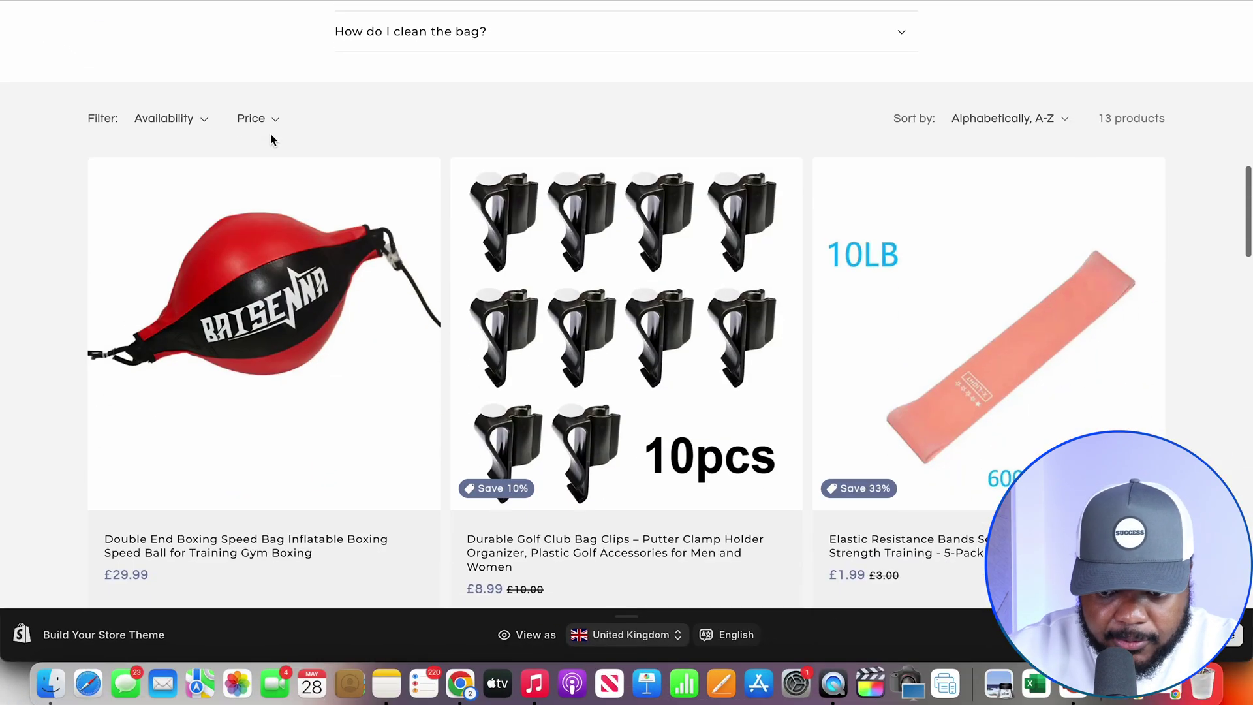
{"action": "scroll", "coordinate": [270, 135], "scroll_direction": "down", "scroll_amount": 4}
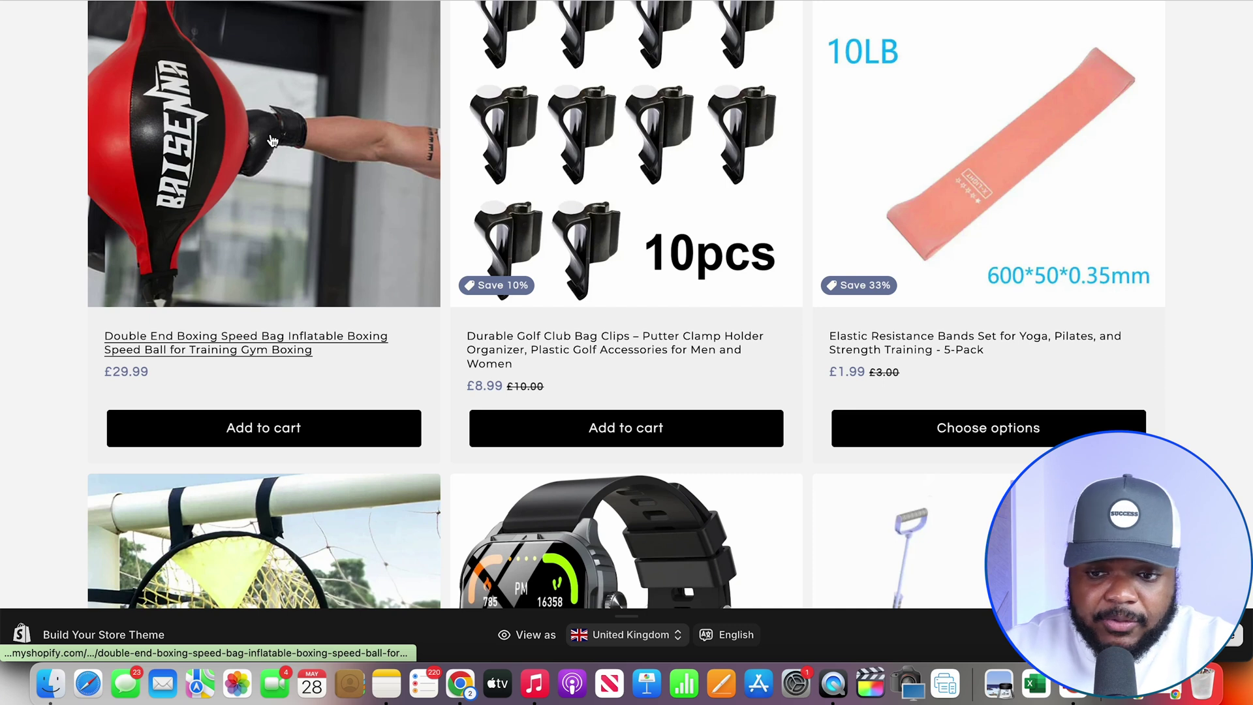
{"action": "scroll", "coordinate": [273, 141], "scroll_direction": "up", "scroll_amount": 2}
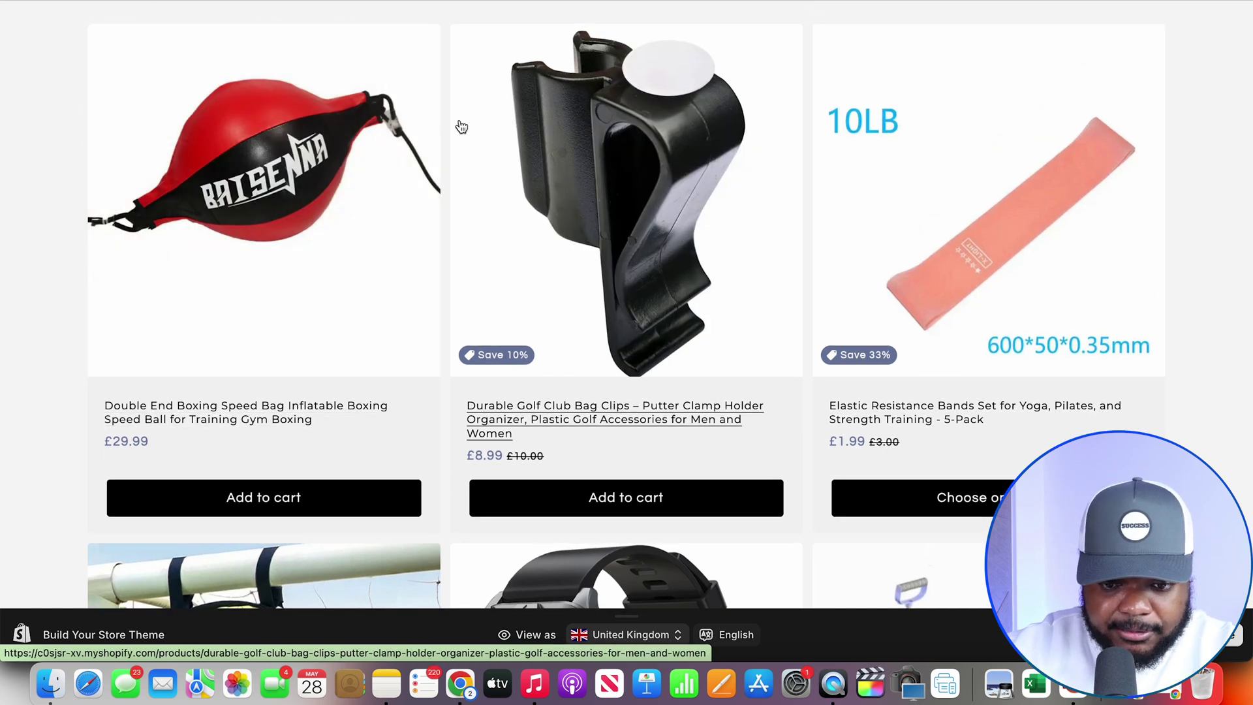
{"action": "scroll", "coordinate": [456, 150], "scroll_direction": "down", "scroll_amount": 12}
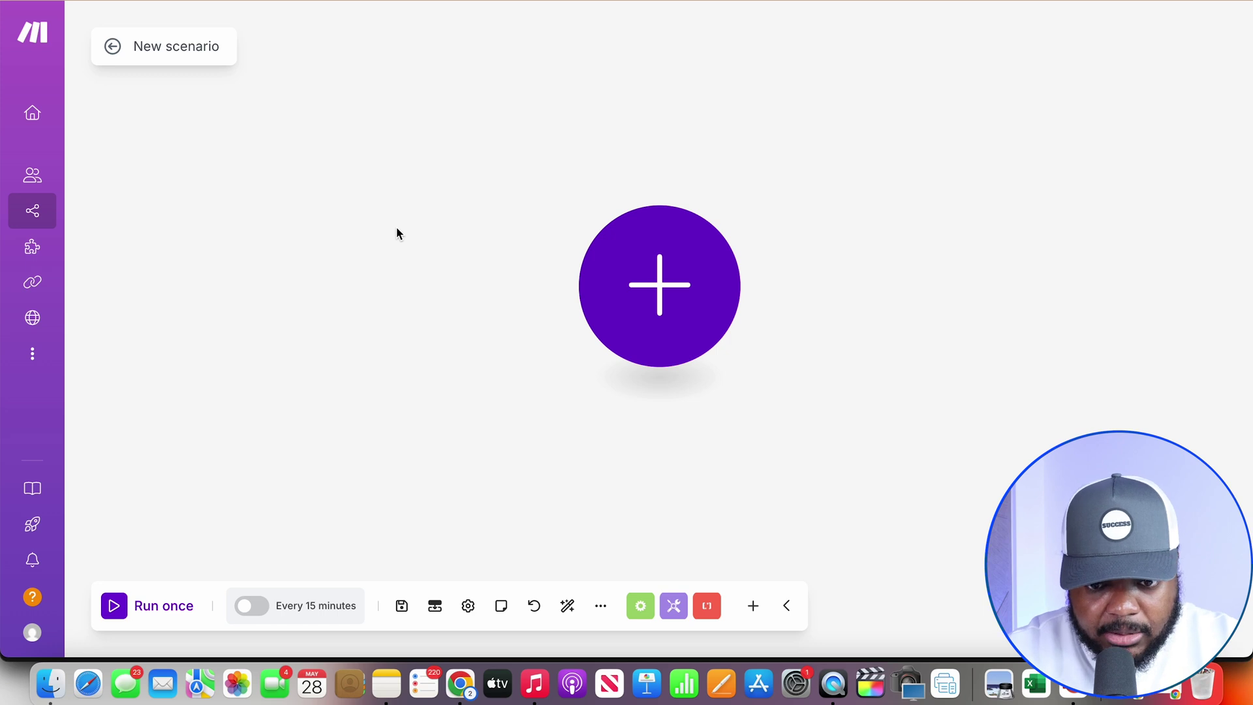
- Add a Google Sheets Watch New Rows trigger as the scenario's first module
{"action": "left_click", "coordinate": [683, 295]}
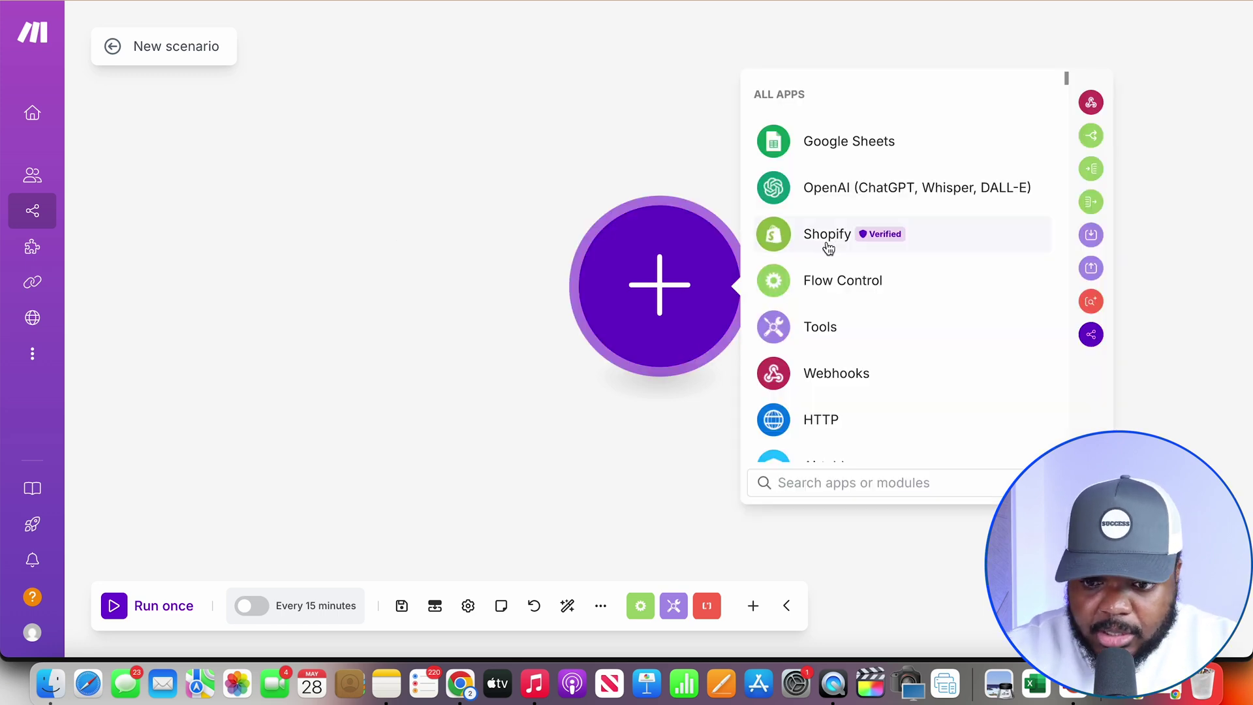
{"action": "left_click", "coordinate": [859, 142]}
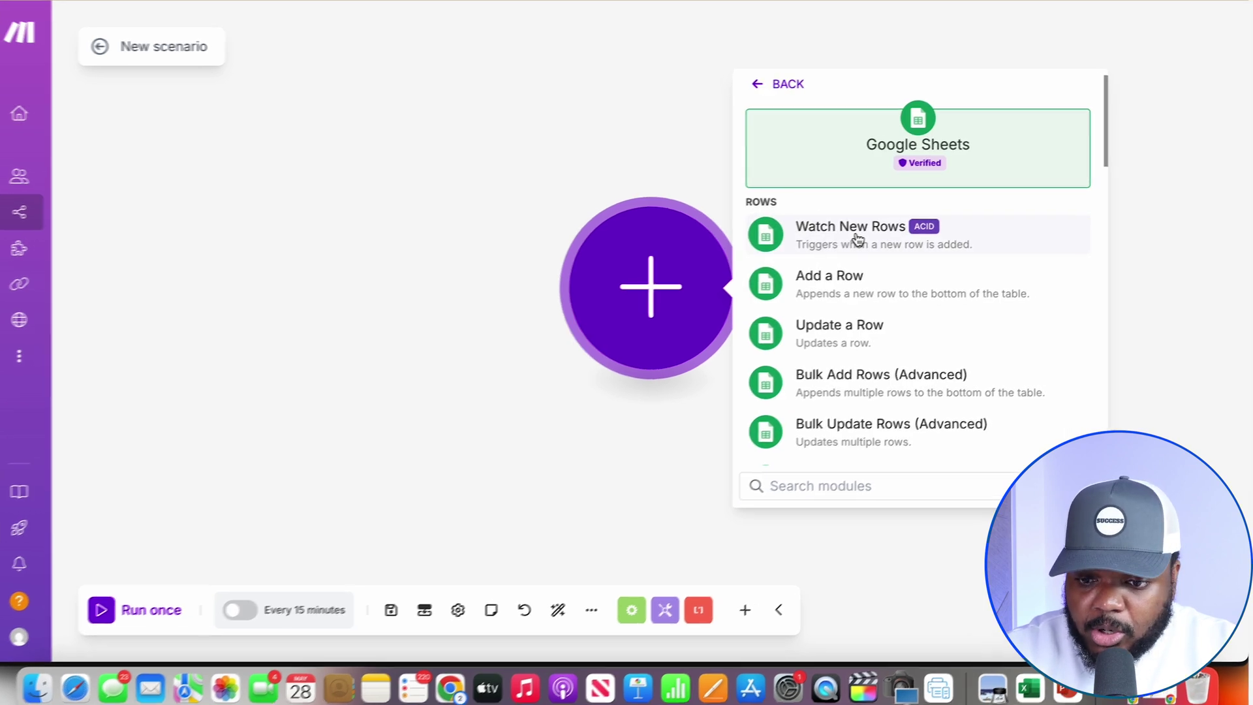
{"action": "left_click", "coordinate": [822, 237]}
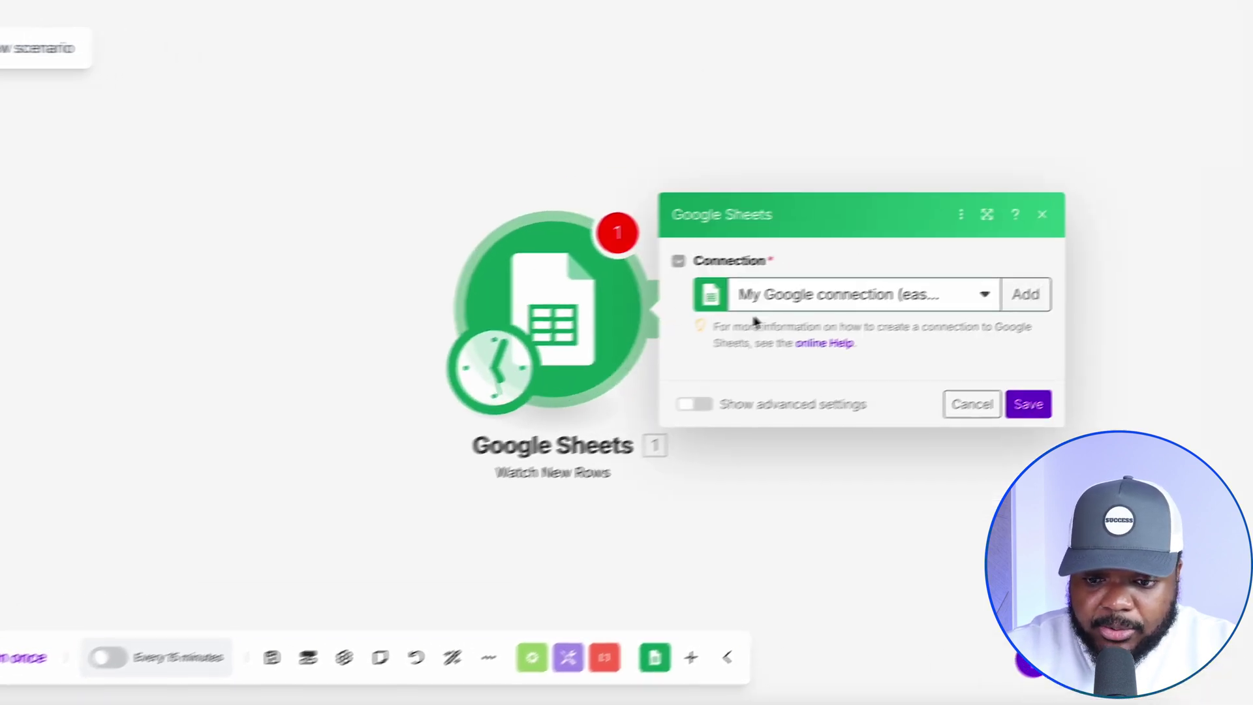
- Point the trigger at Sheet1 of the Make test spreadsheet, with headers in A1:C1
{"action": "left_click", "coordinate": [757, 376]}
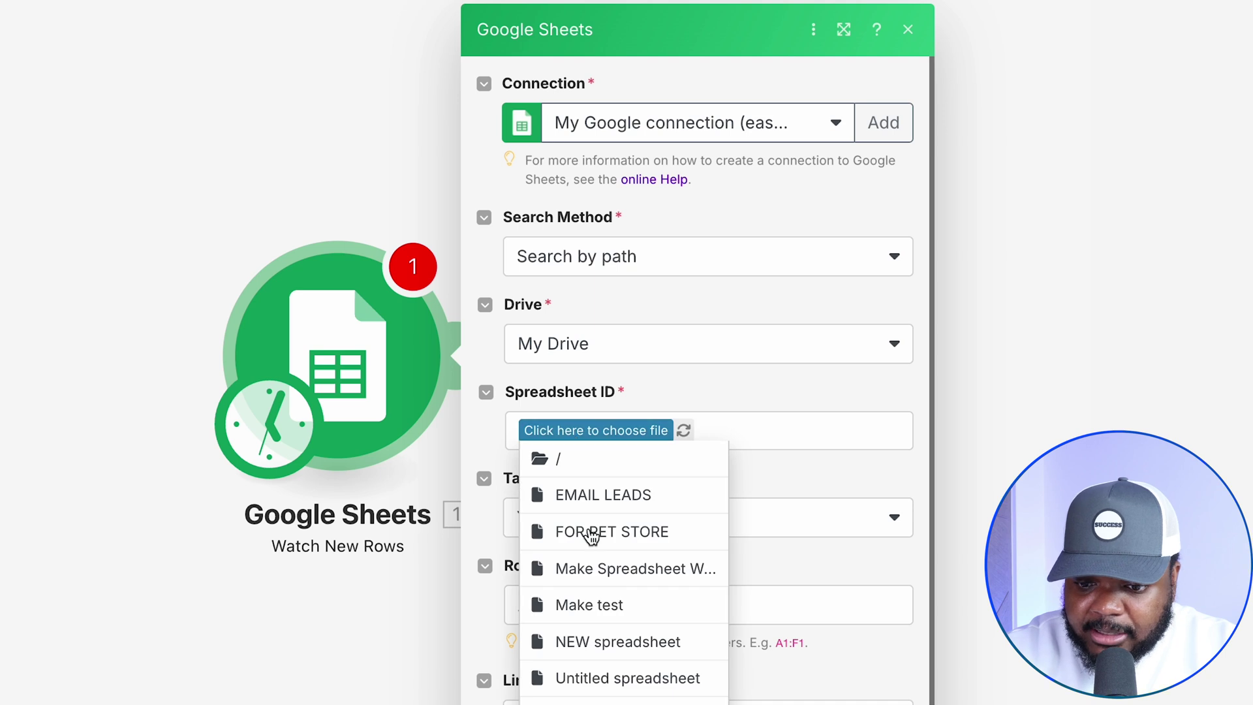
{"action": "left_click", "coordinate": [654, 608]}
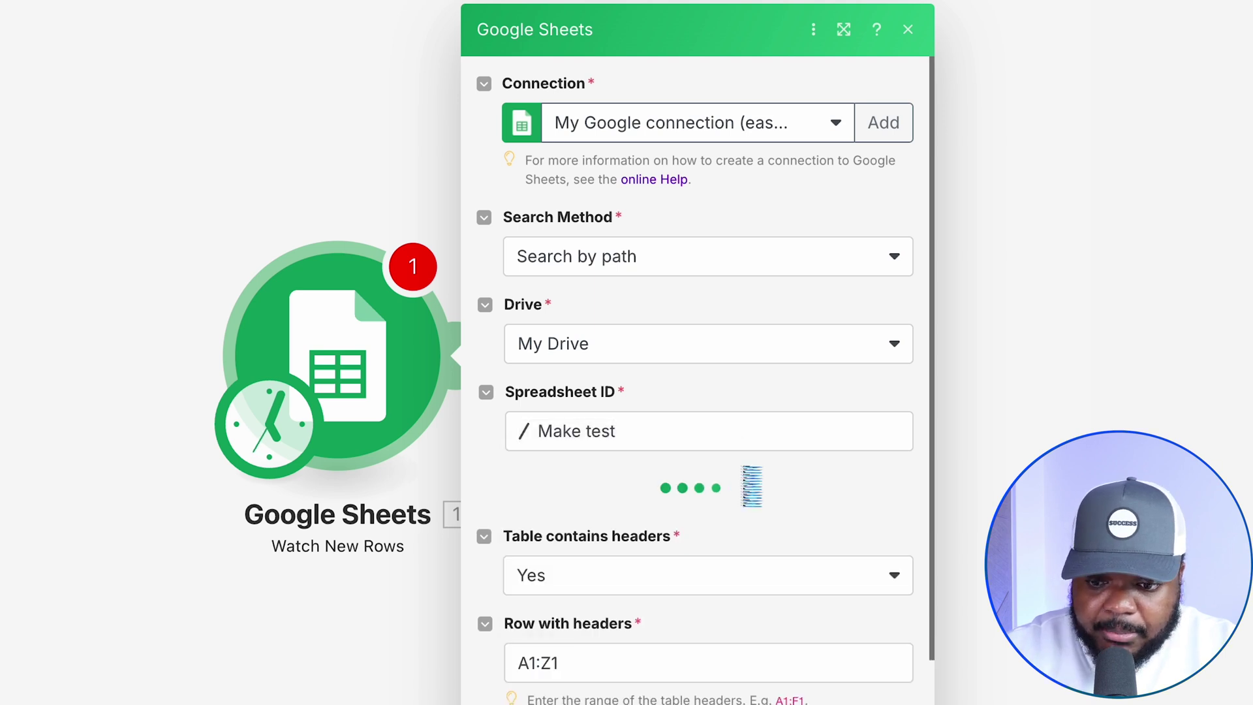
{"action": "left_click", "coordinate": [772, 534]}
{"action": "left_click", "coordinate": [594, 550]}
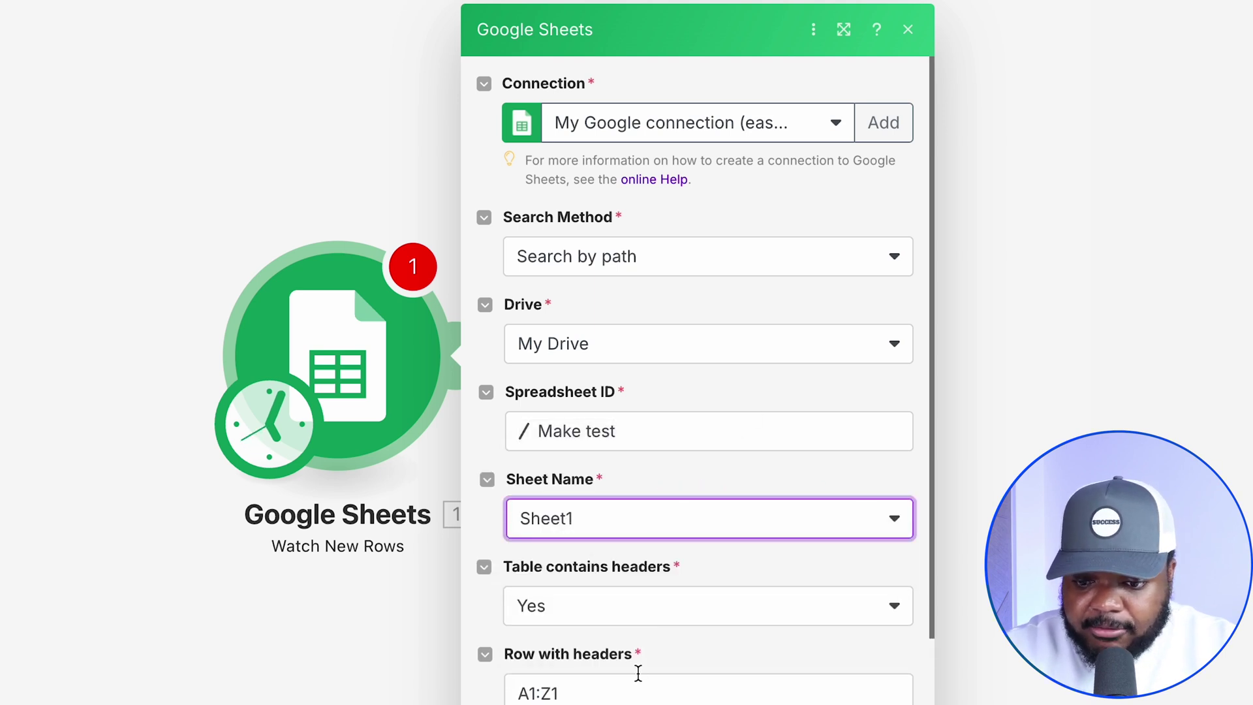
{"action": "left_click", "coordinate": [583, 696]}
{"action": "key", "text": "BackSpace"}
{"action": "key", "text": "BackSpace"}
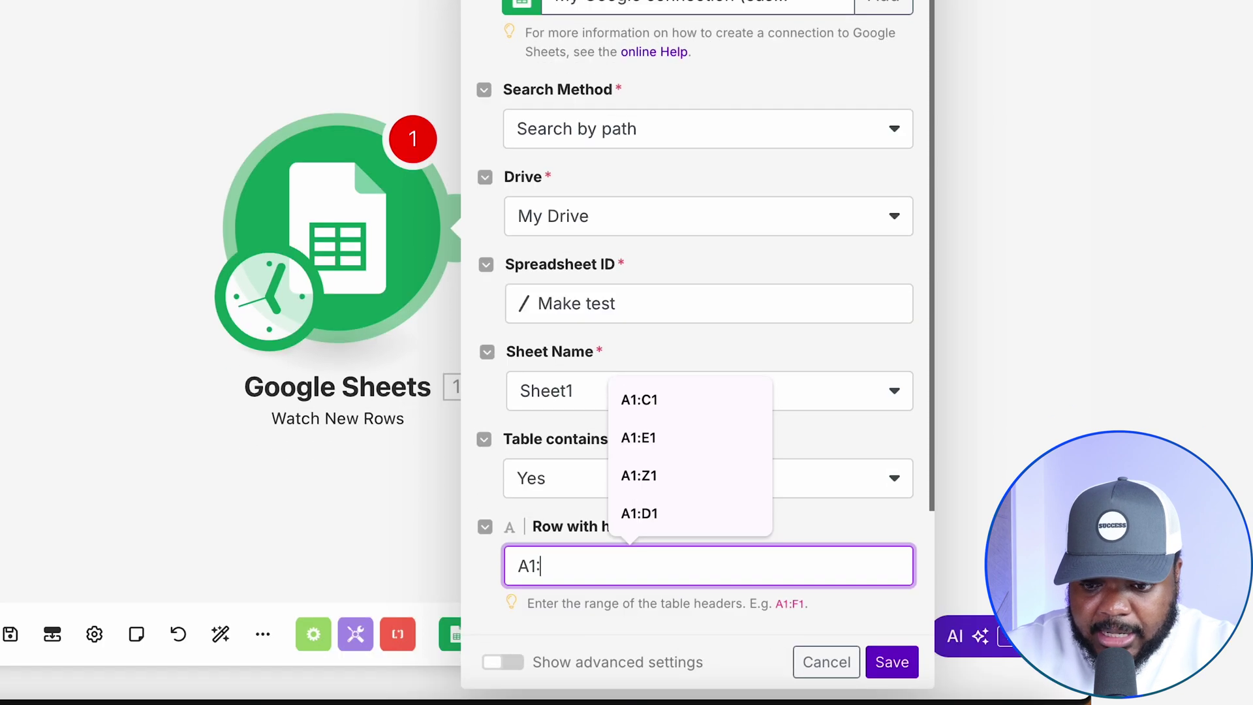
{"action": "type", "text": "C1"}
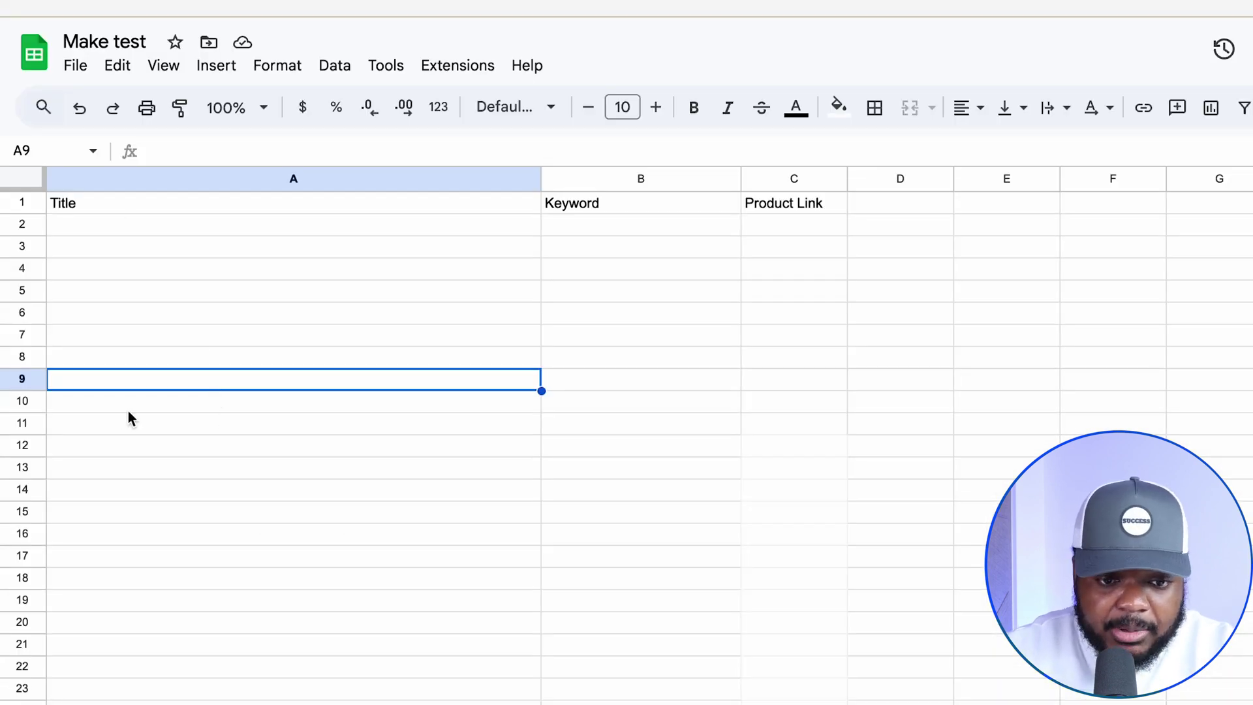
{"action": "left_click", "coordinate": [113, 208]}
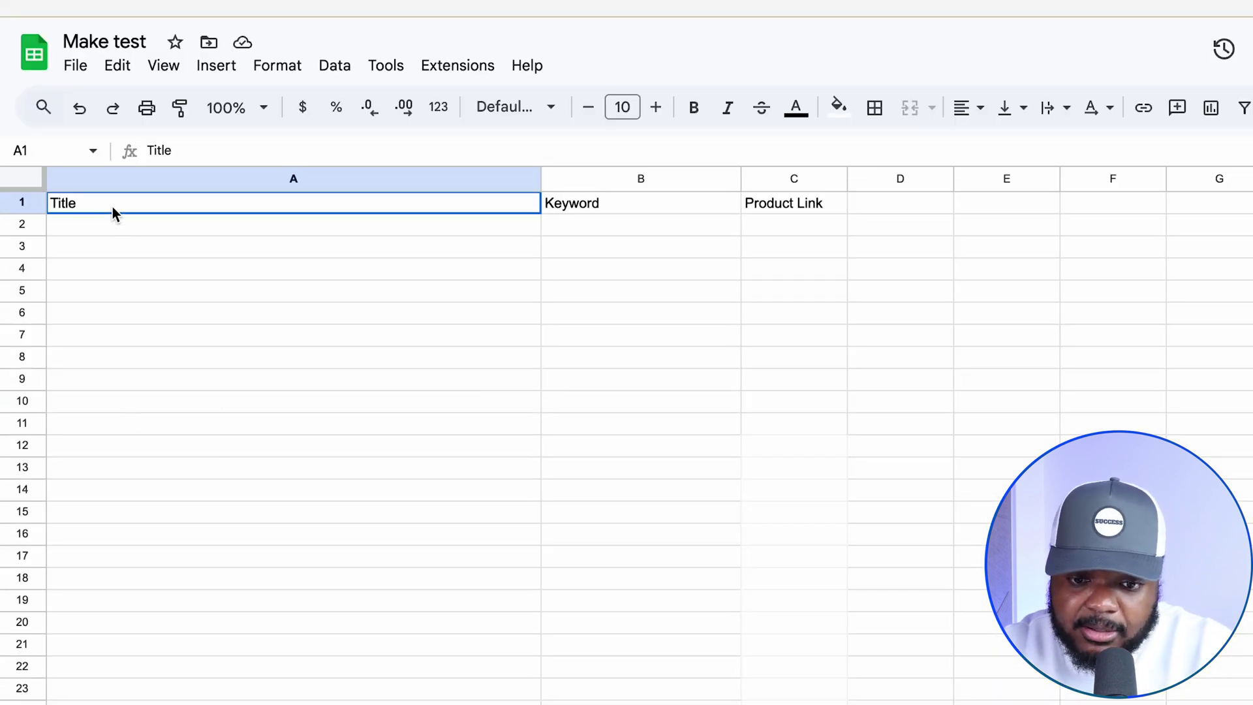
{"action": "left_click", "coordinate": [612, 206]}
{"action": "left_click", "coordinate": [796, 206]}
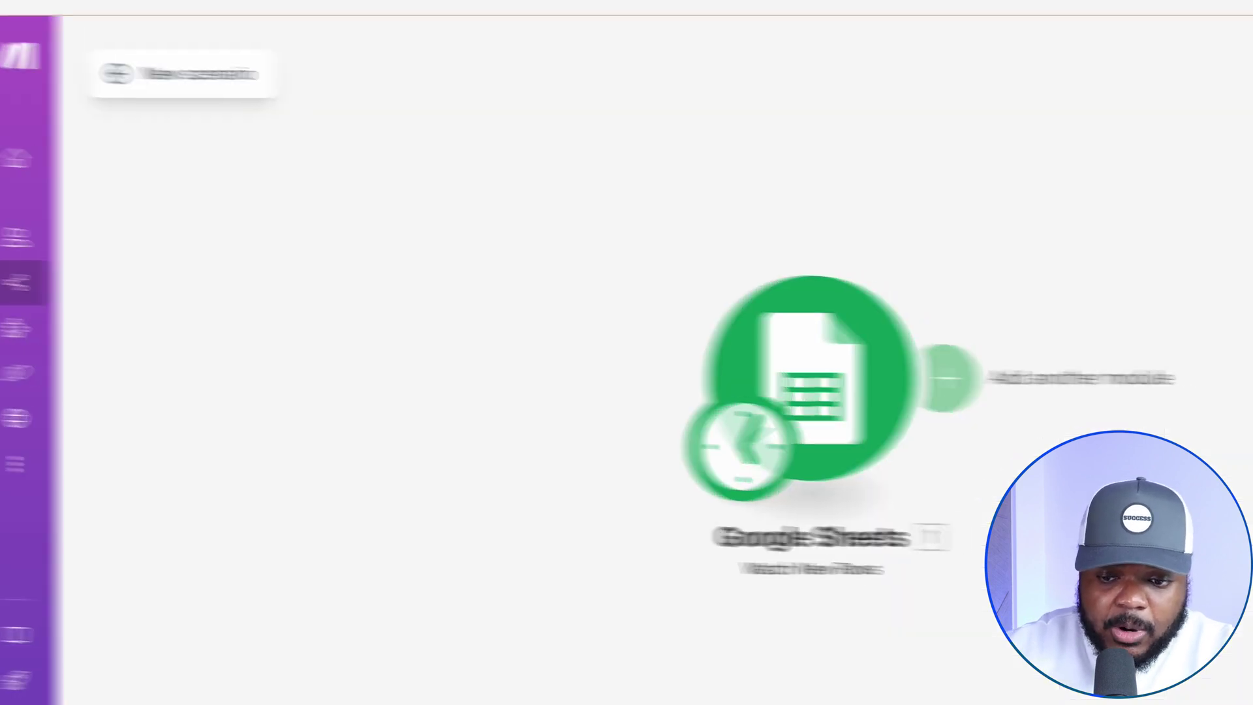
- Add an OpenAI chat completion module after the trigger, using model chatgpt-4o-latest
{"action": "left_click", "coordinate": [797, 411]}
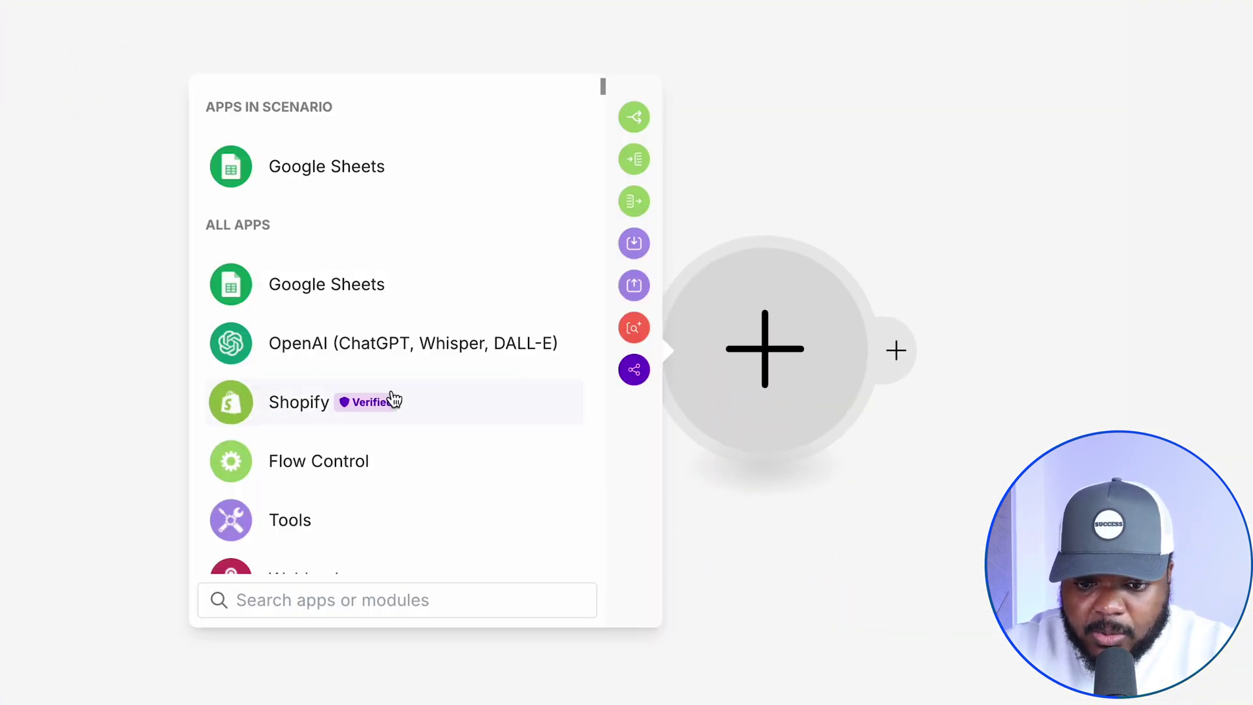
{"action": "scroll", "coordinate": [373, 468], "scroll_direction": "down", "scroll_amount": 2}
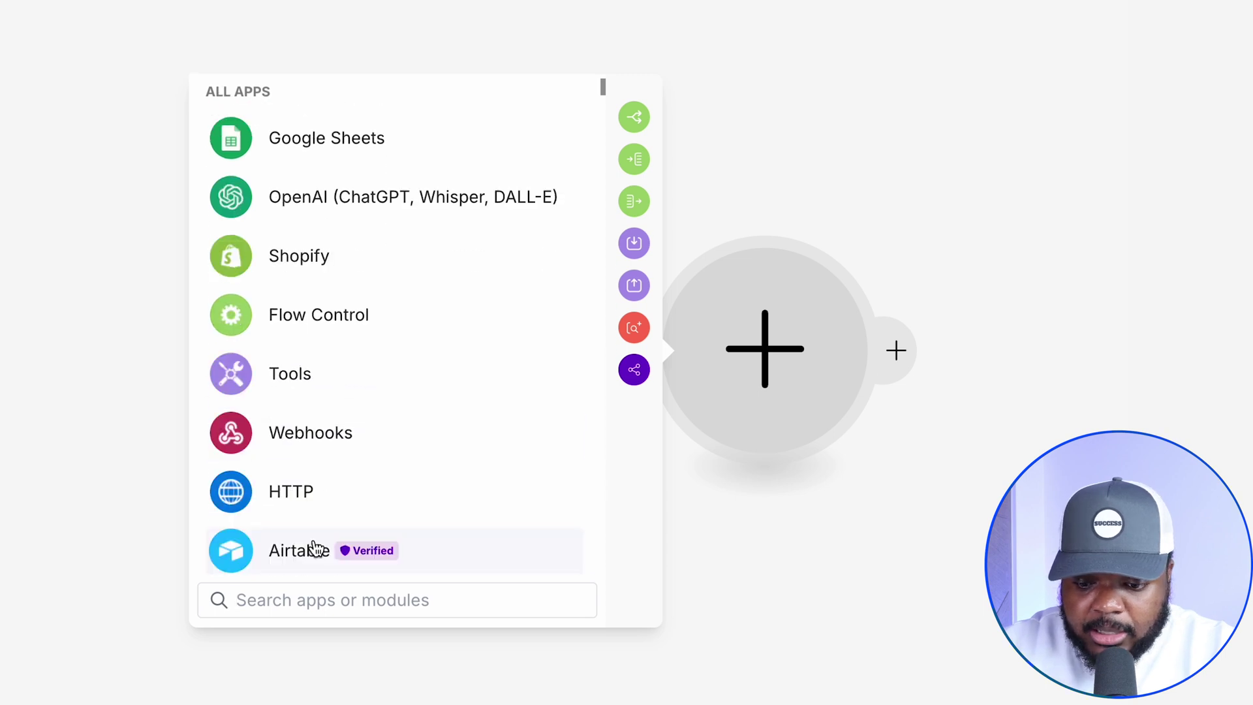
{"action": "type", "text": "OPEN"}
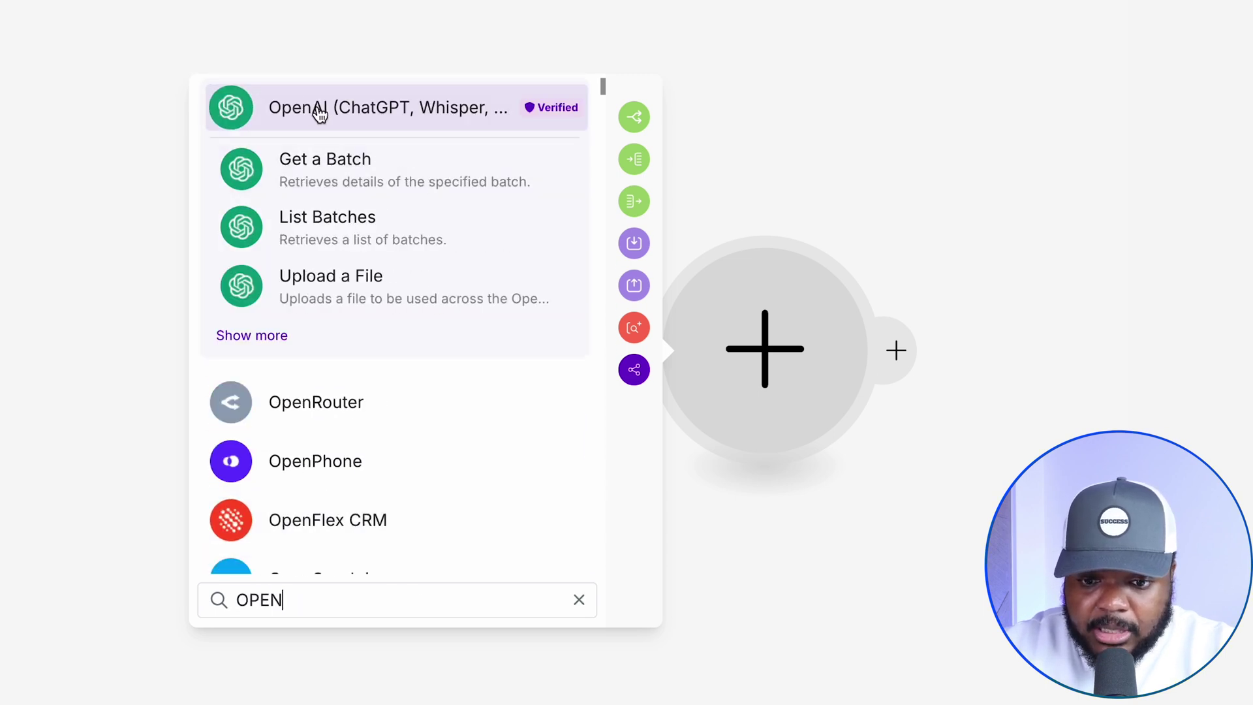
{"action": "left_click", "coordinate": [320, 114]}
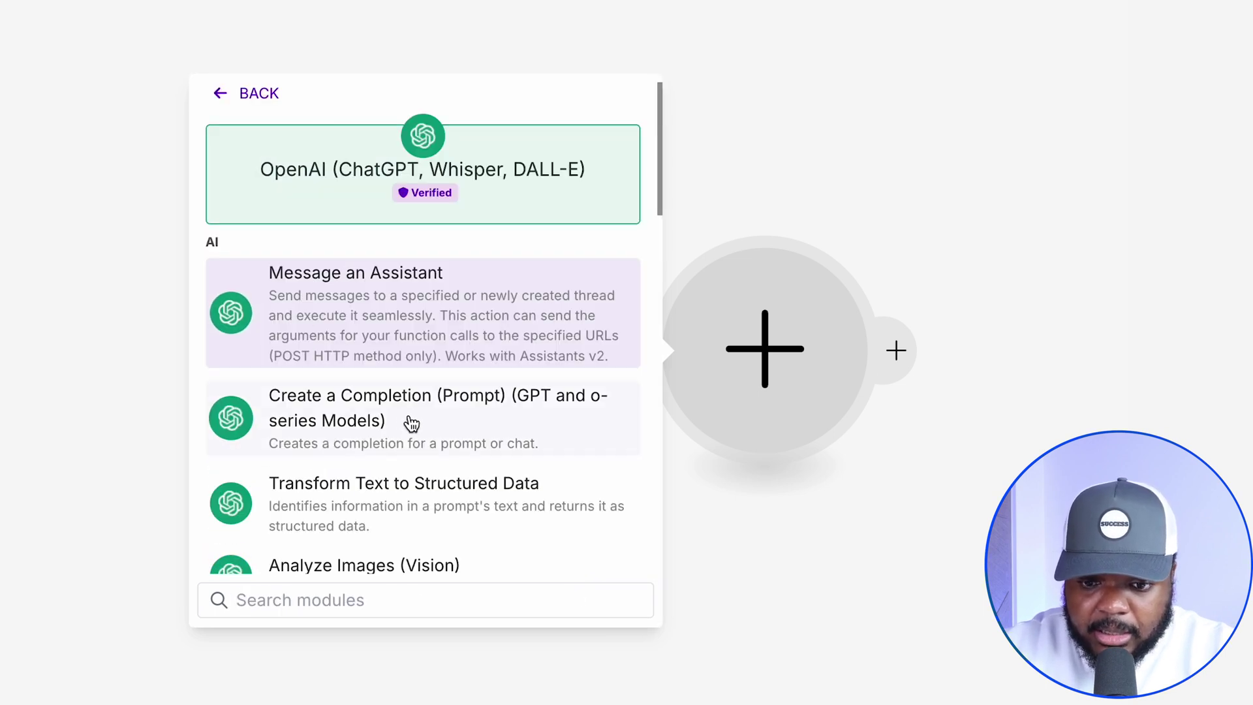
{"action": "left_click", "coordinate": [370, 416]}
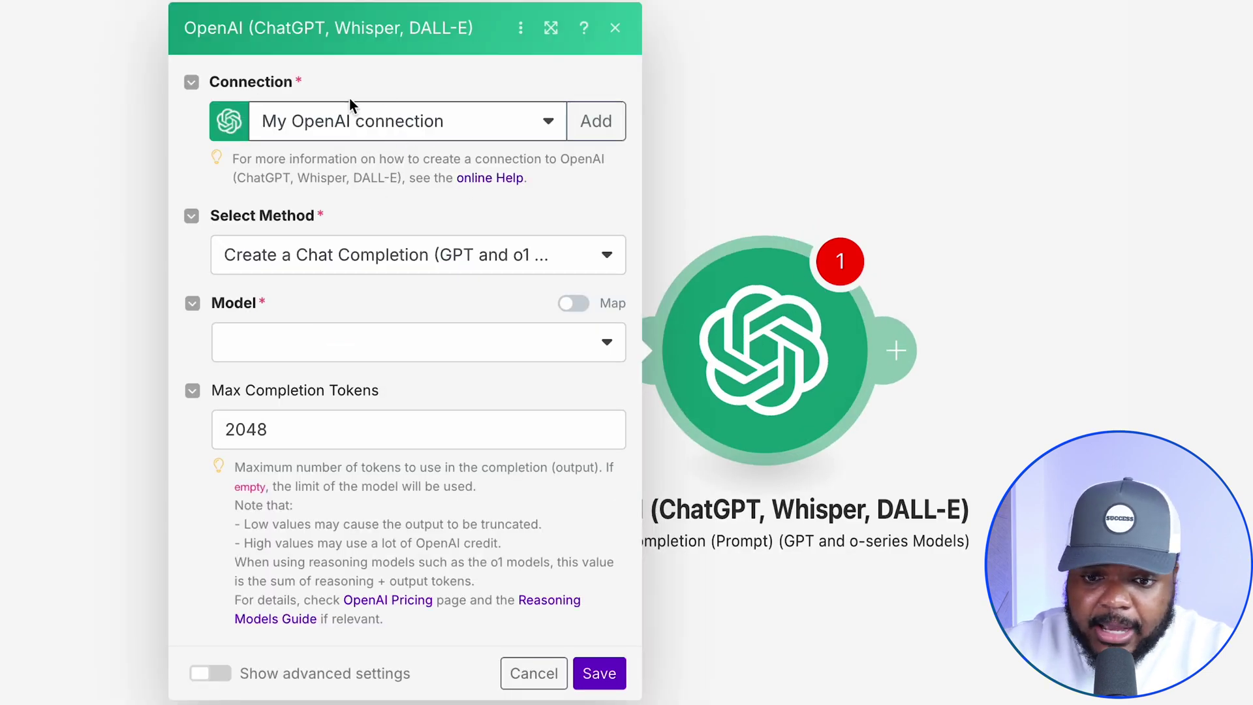
{"action": "left_click", "coordinate": [543, 261]}
{"action": "left_click", "coordinate": [365, 287]}
{"action": "left_click", "coordinate": [300, 363]}
{"action": "scroll", "coordinate": [351, 623], "scroll_direction": "down", "scroll_amount": 1}
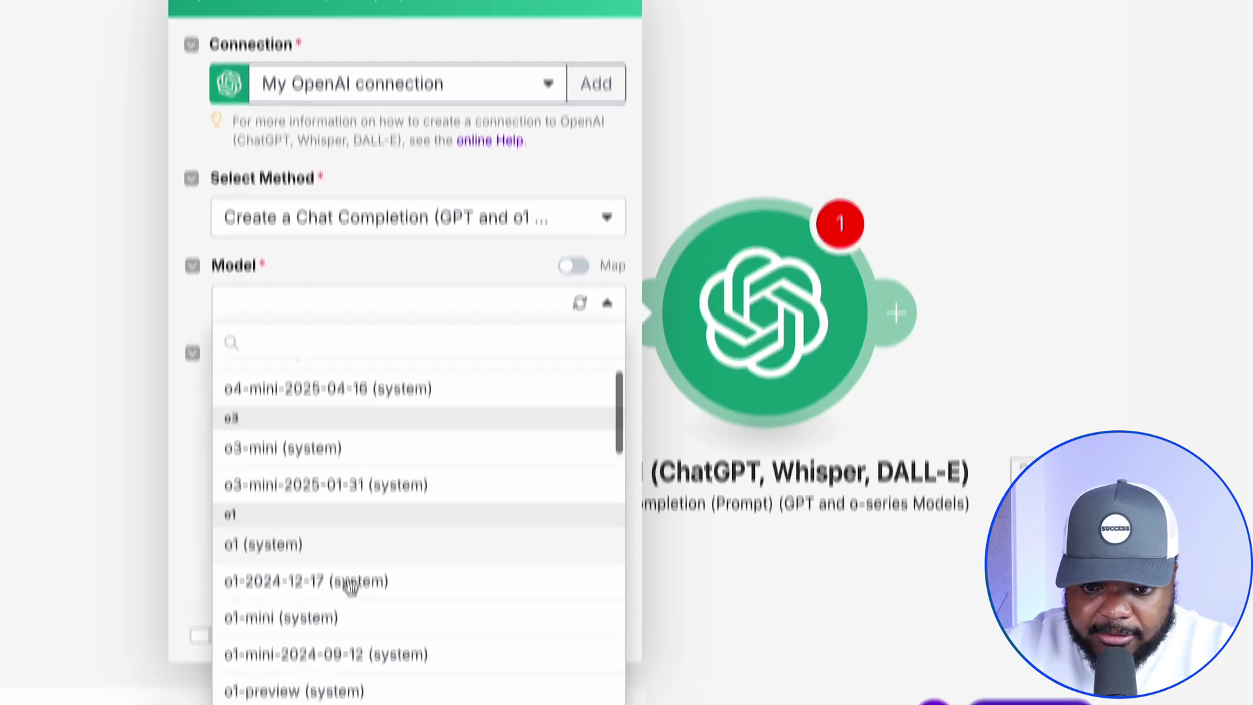
{"action": "scroll", "coordinate": [351, 585], "scroll_direction": "down", "scroll_amount": 5}
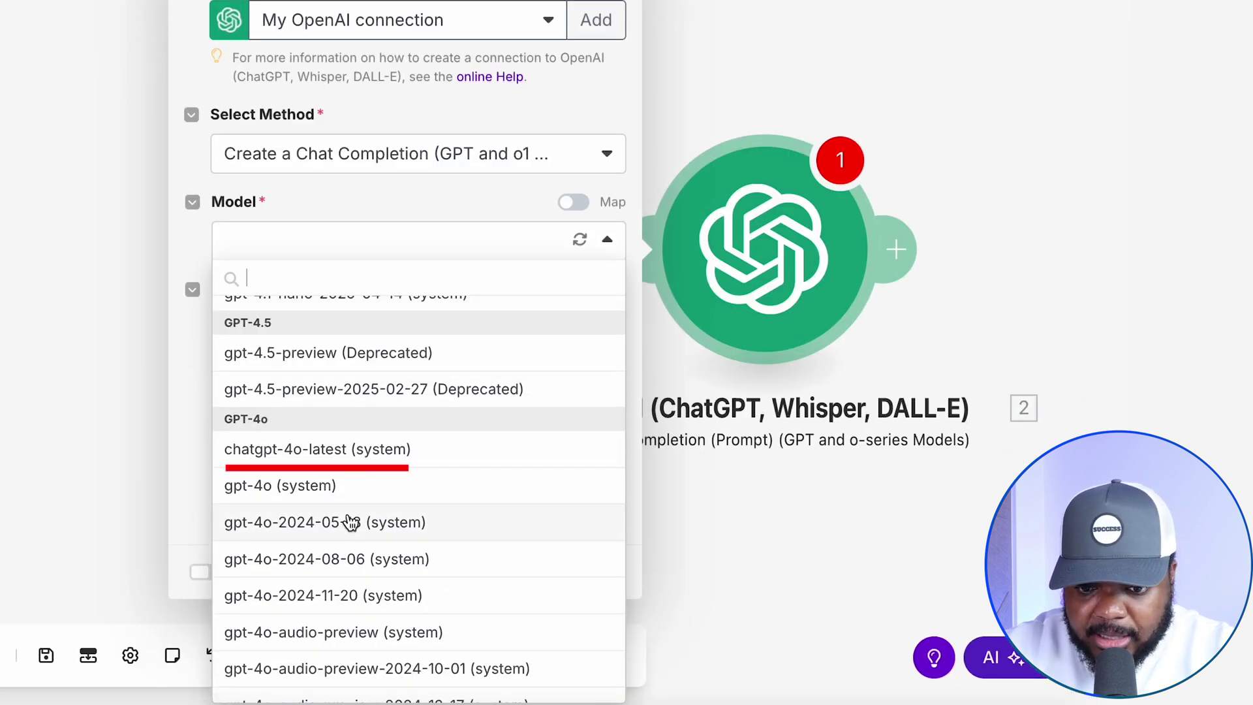
{"action": "left_click", "coordinate": [340, 456]}
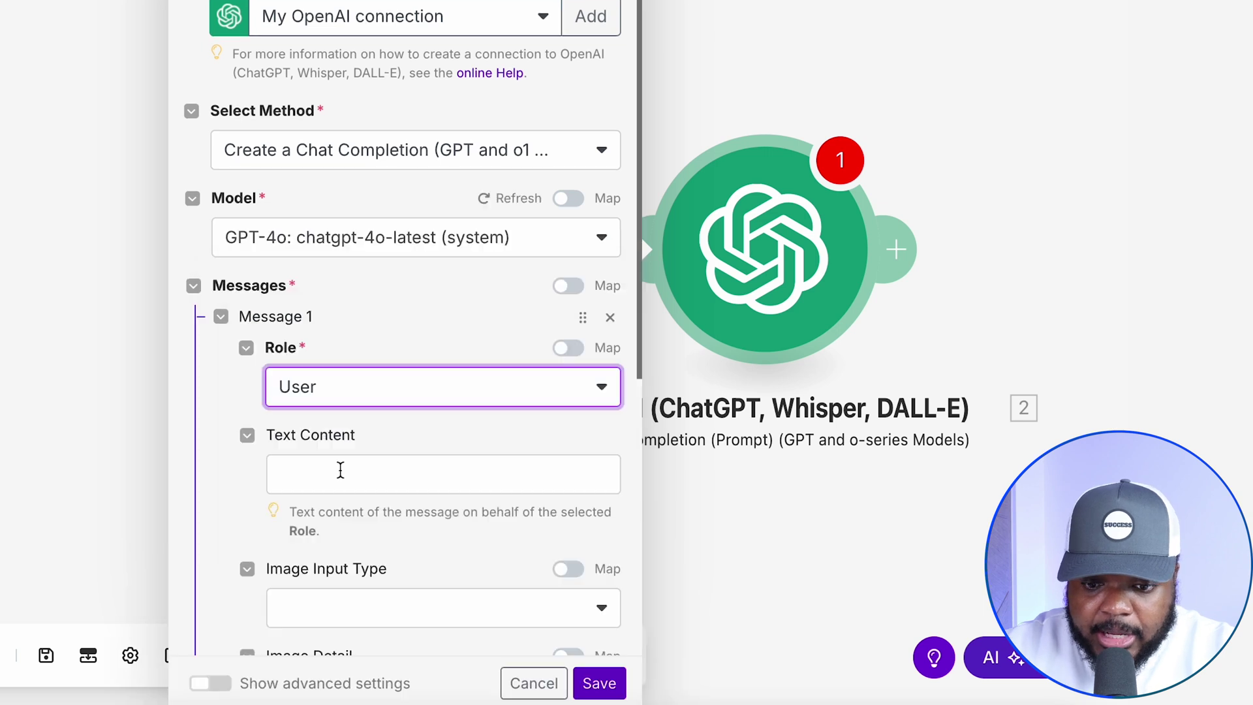
- Paste the 1000-word HTML blog-post prompt mapping Title, Keyword and Product Link, and save
{"action": "left_click", "coordinate": [312, 481]}
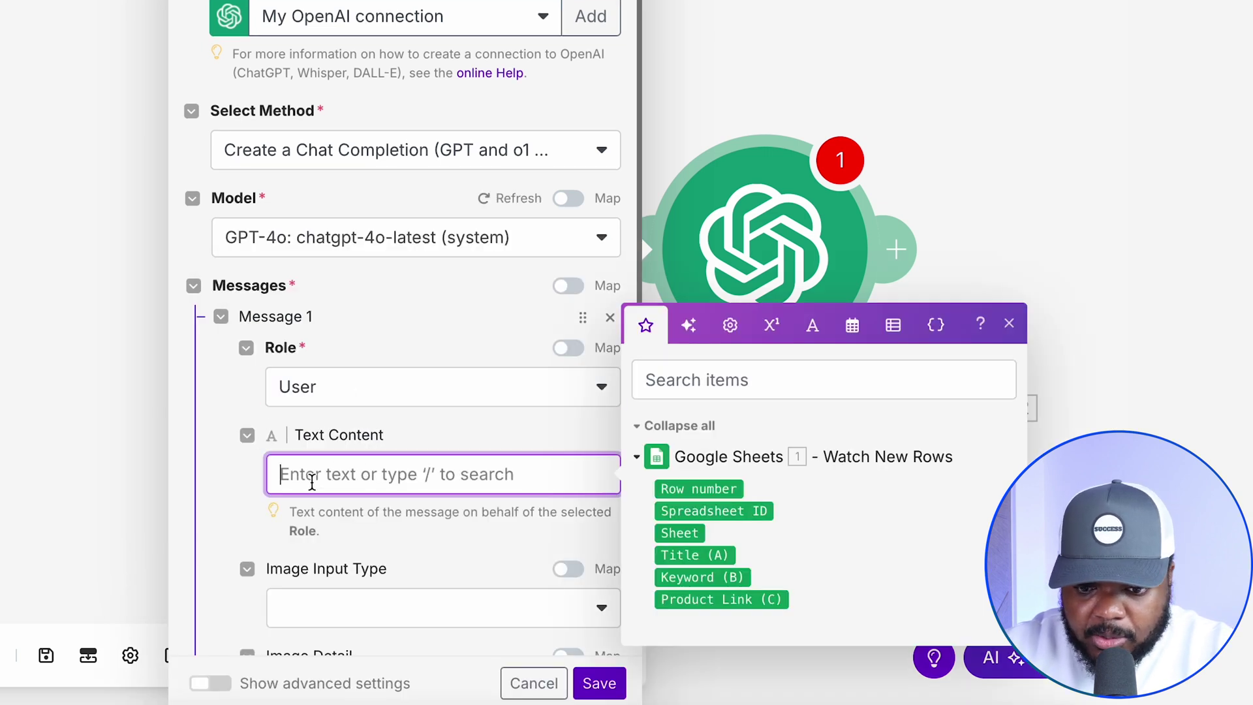
{"action": "key", "text": "ctrl+v"}
{"action": "scroll", "coordinate": [393, 535], "scroll_direction": "up", "scroll_amount": 5}
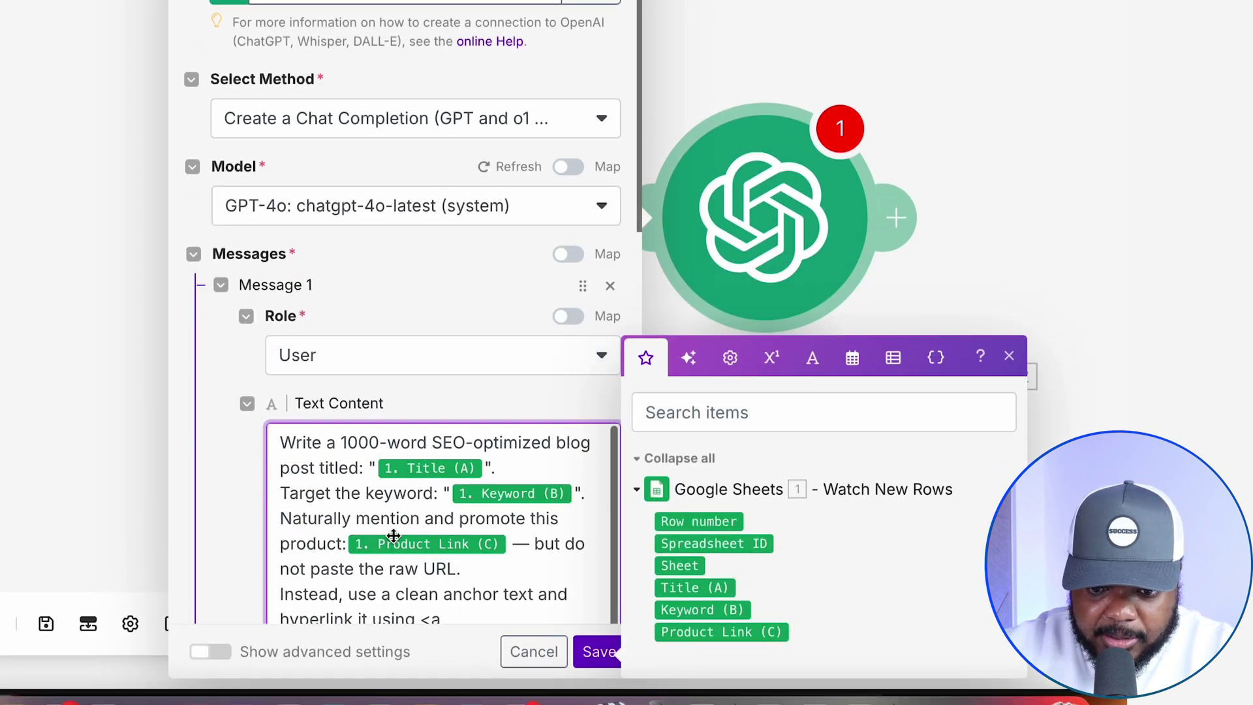
{"action": "left_click", "coordinate": [1009, 357]}
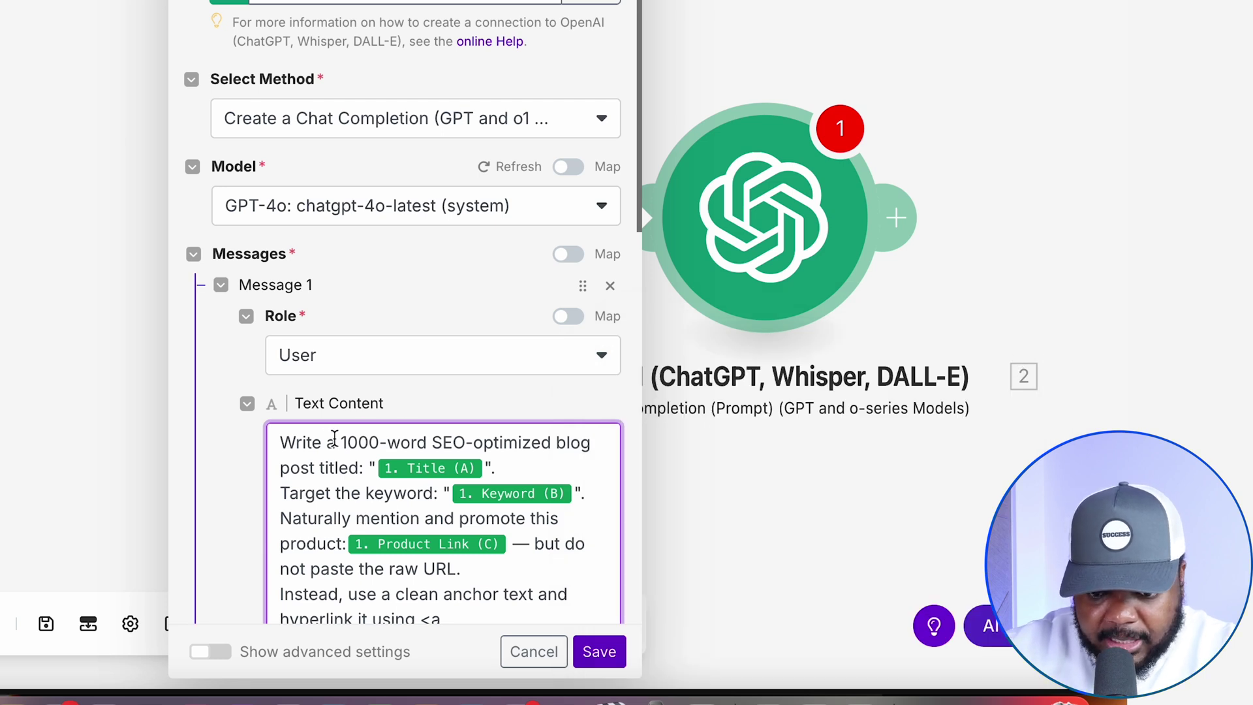
{"action": "left_click_drag", "start_coordinate": [341, 444], "coordinate": [401, 444]}
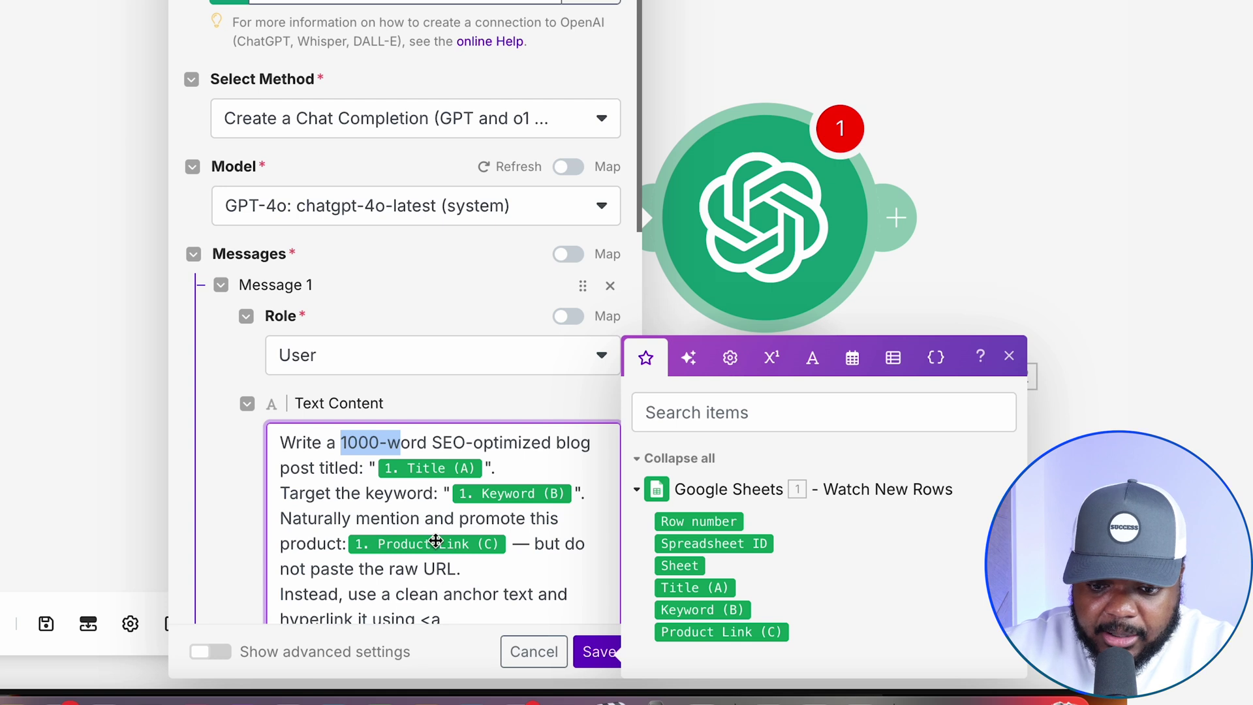
{"action": "scroll", "coordinate": [430, 522], "scroll_direction": "down", "scroll_amount": 8}
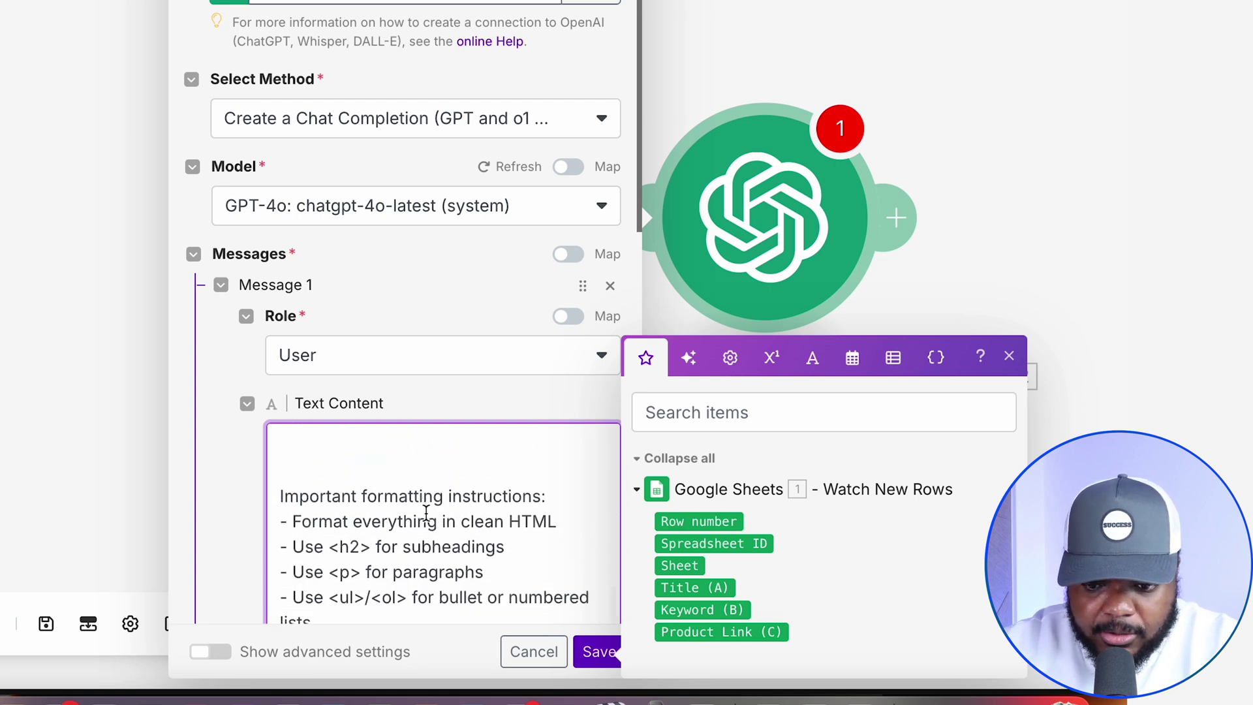
{"action": "scroll", "coordinate": [425, 513], "scroll_direction": "down", "scroll_amount": 2}
{"action": "scroll", "coordinate": [425, 513], "scroll_direction": "down", "scroll_amount": 3}
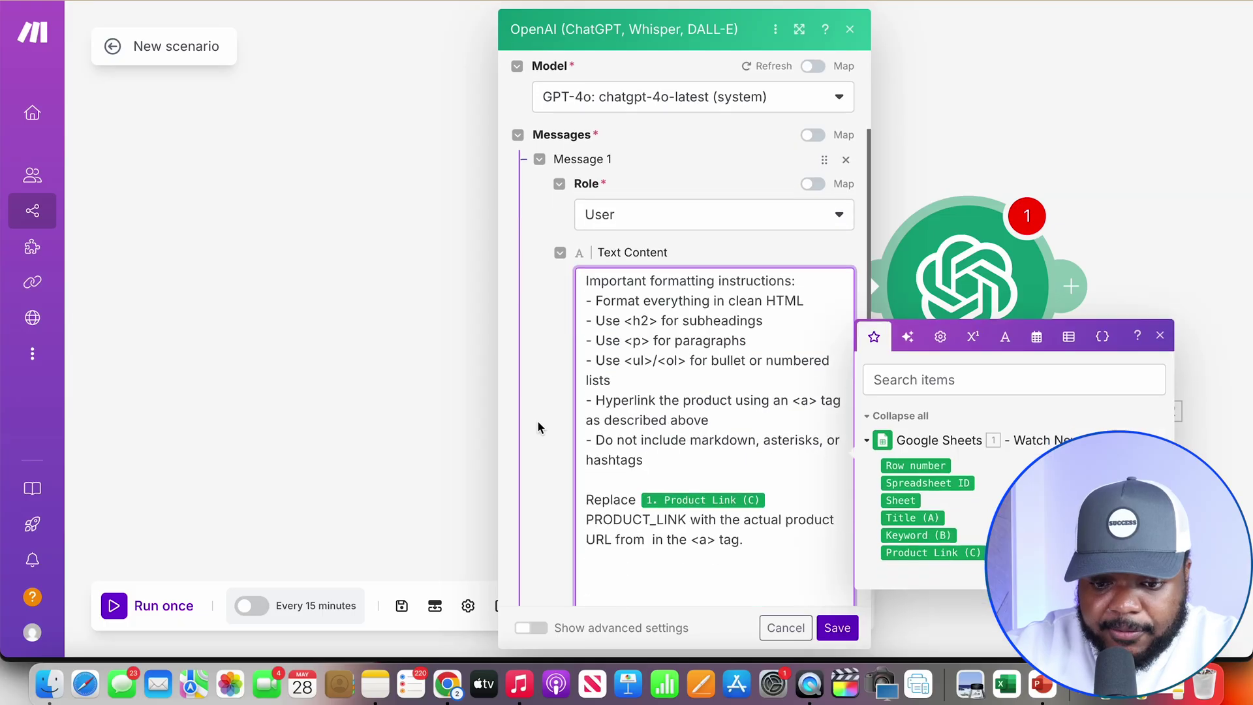
{"action": "scroll", "coordinate": [538, 427], "scroll_direction": "down", "scroll_amount": 6}
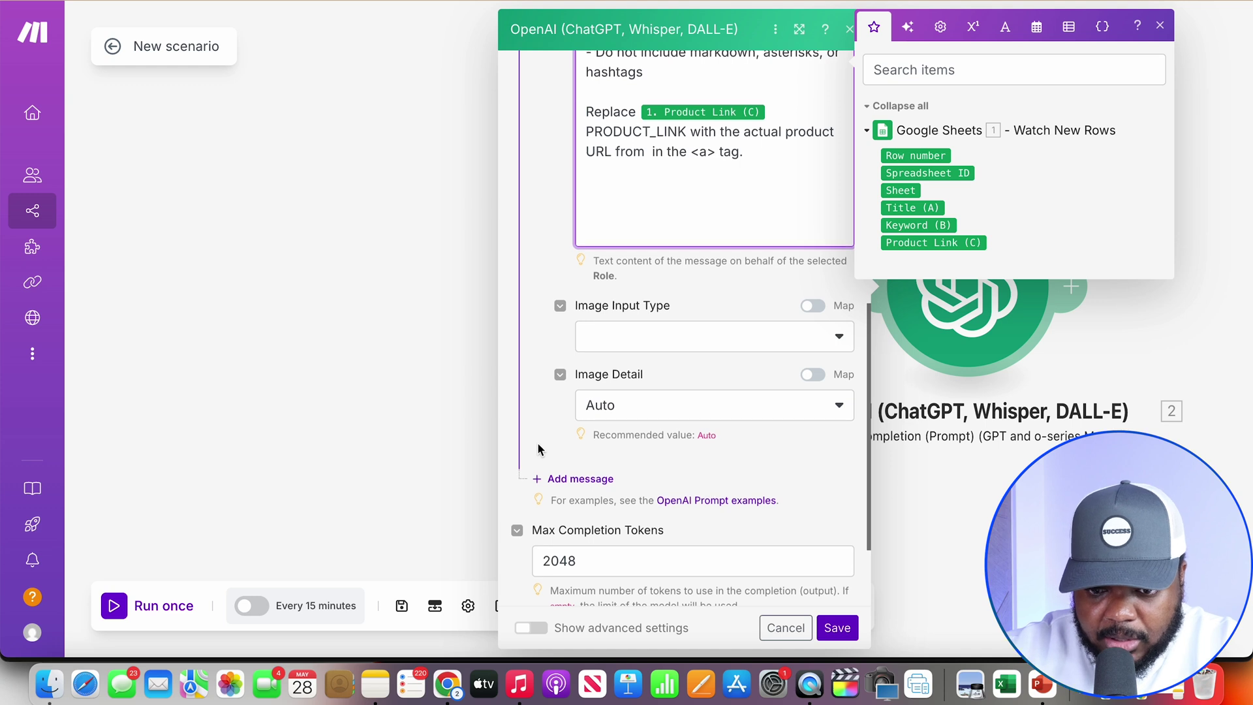
{"action": "scroll", "coordinate": [537, 443], "scroll_direction": "up", "scroll_amount": 5}
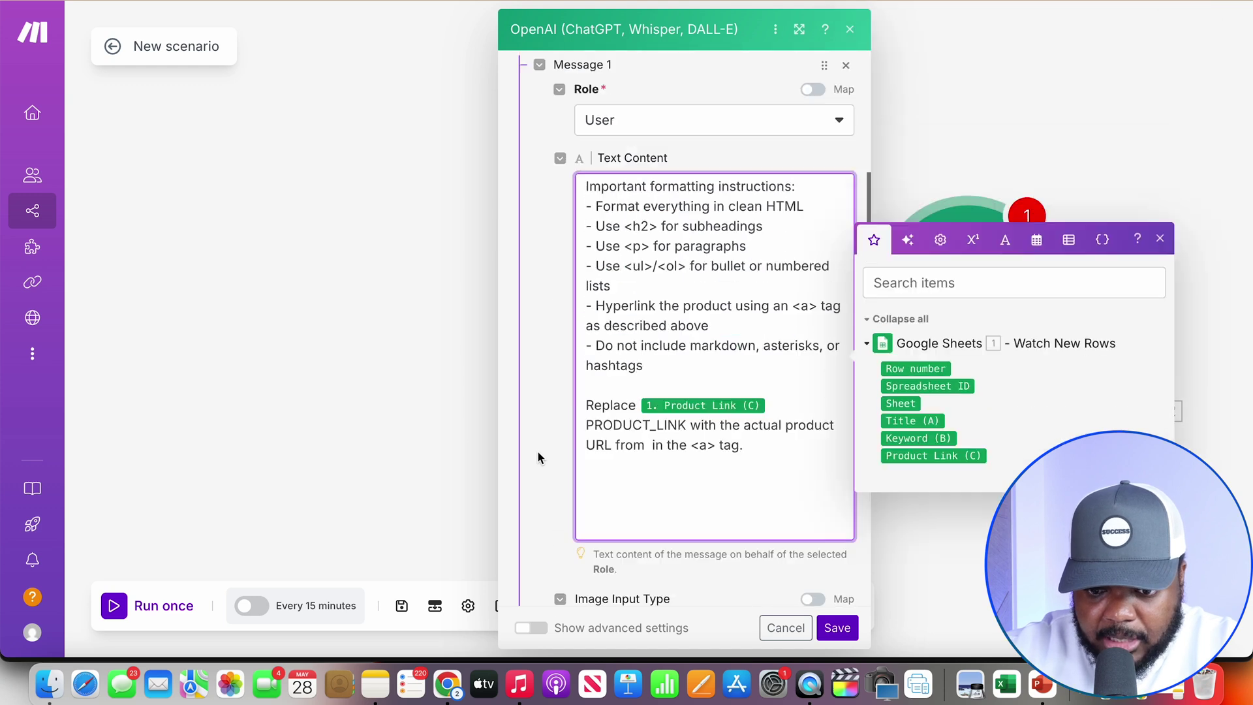
{"action": "left_click", "coordinate": [837, 628]}
- Add a Shopify Create an Article module after OpenAI, with News as the blog
{"action": "left_click", "coordinate": [921, 285]}
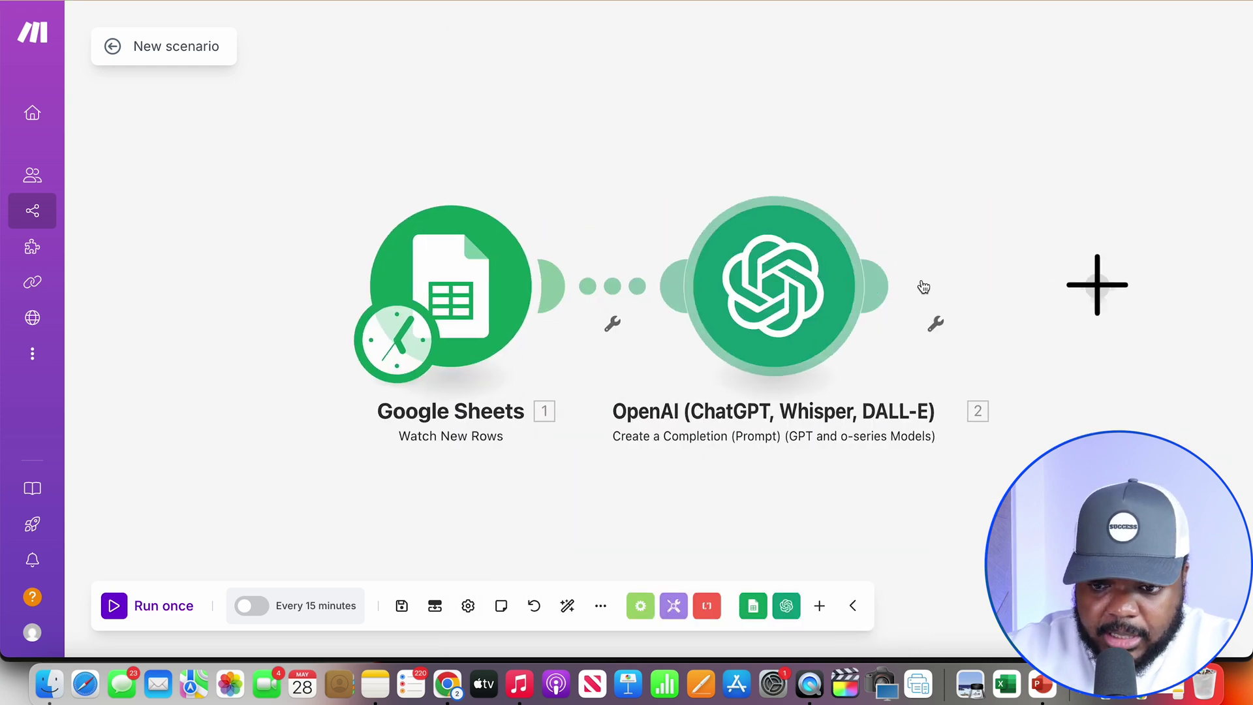
{"action": "left_click", "coordinate": [587, 374]}
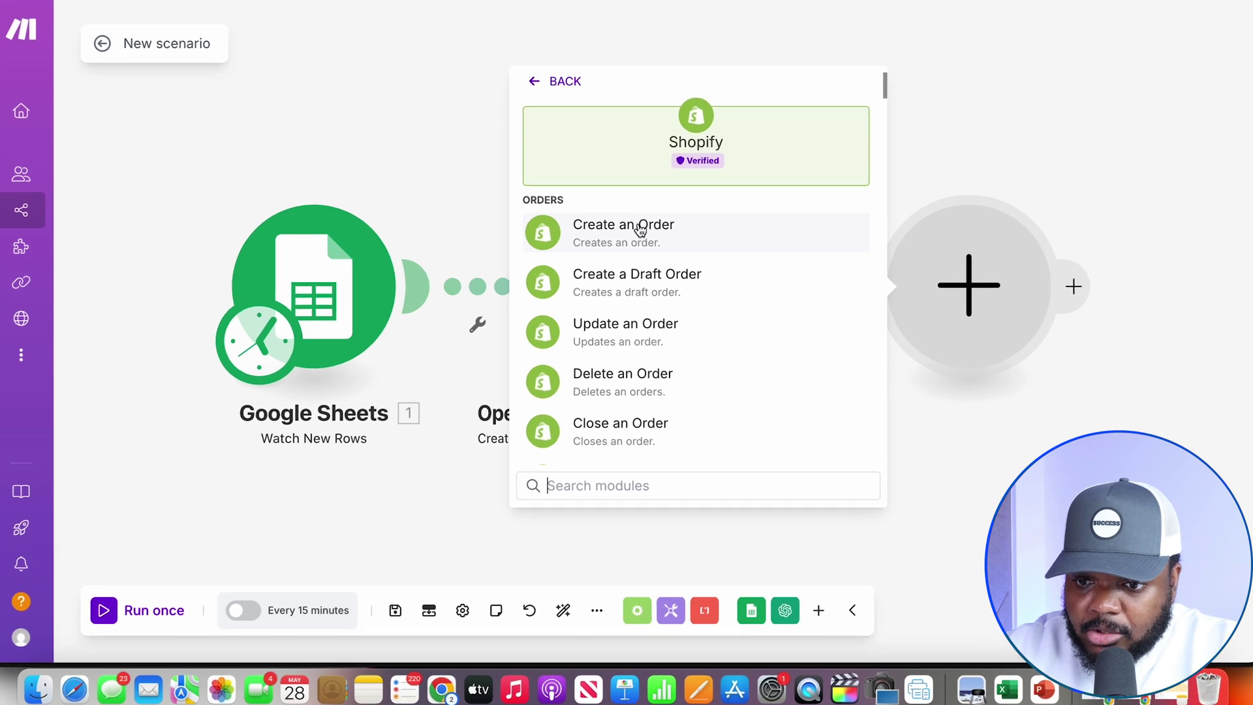
{"action": "left_click", "coordinate": [560, 495]}
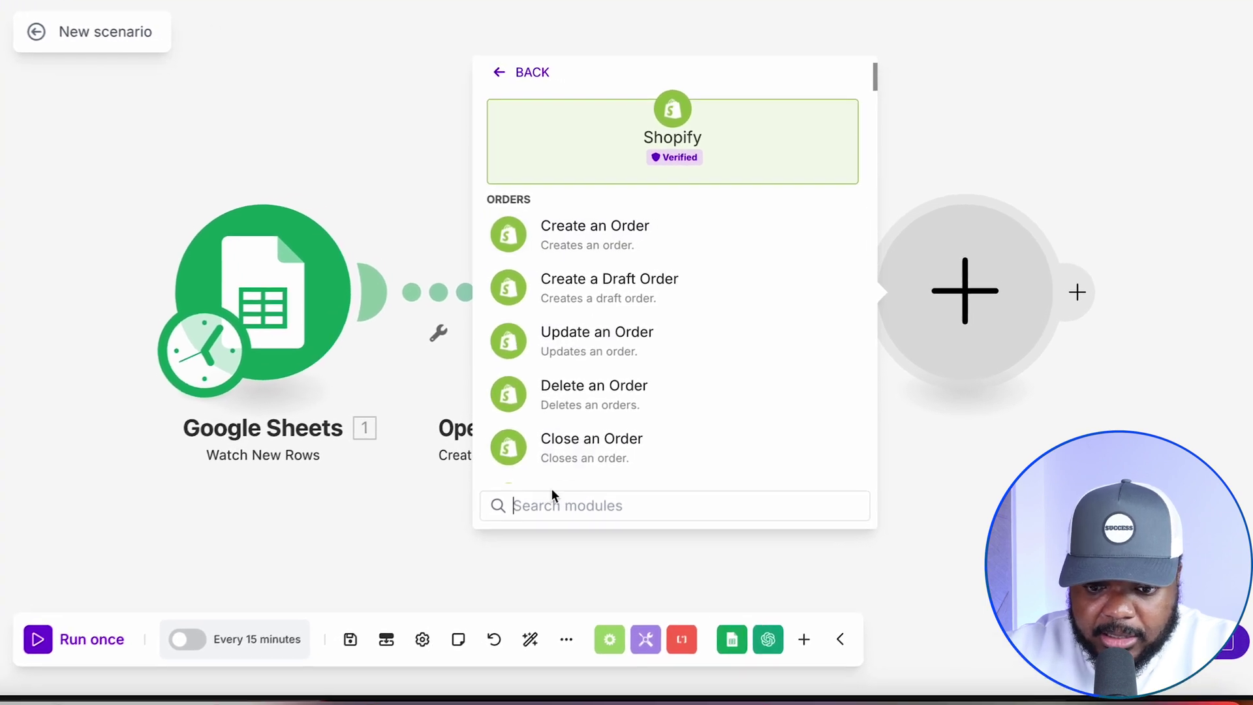
{"action": "type", "text": "ARTICLE"}
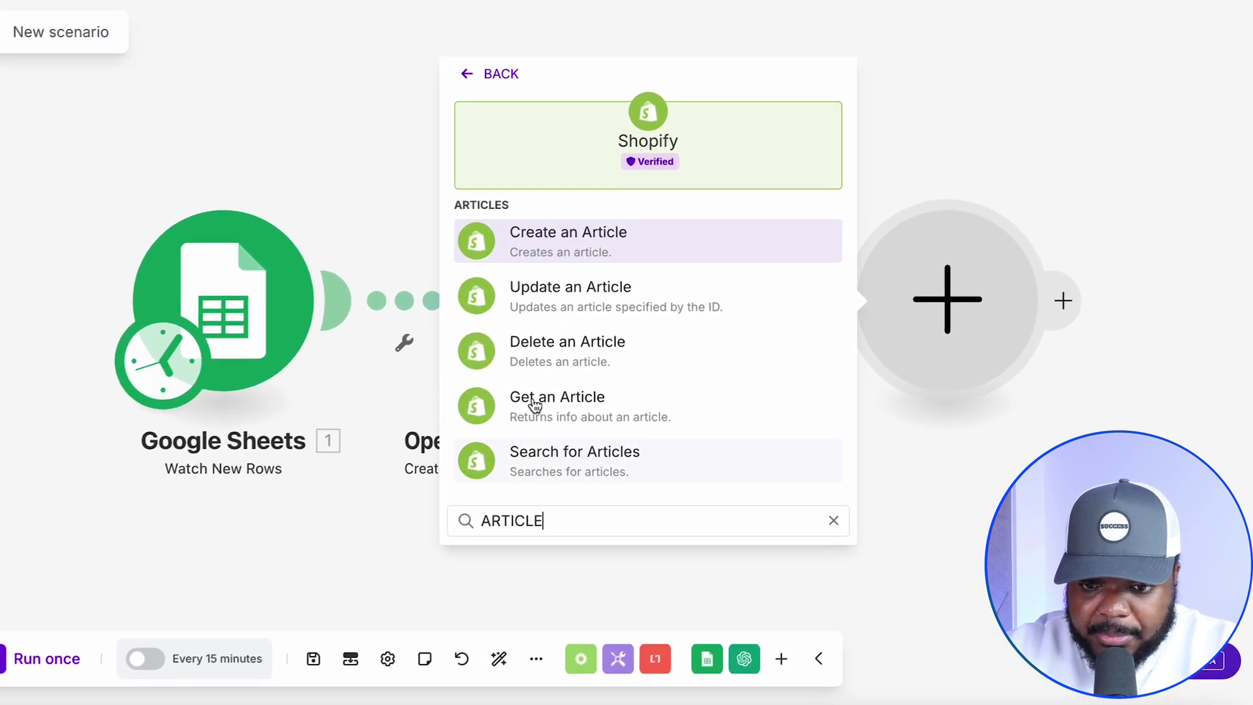
{"action": "left_click", "coordinate": [568, 248]}
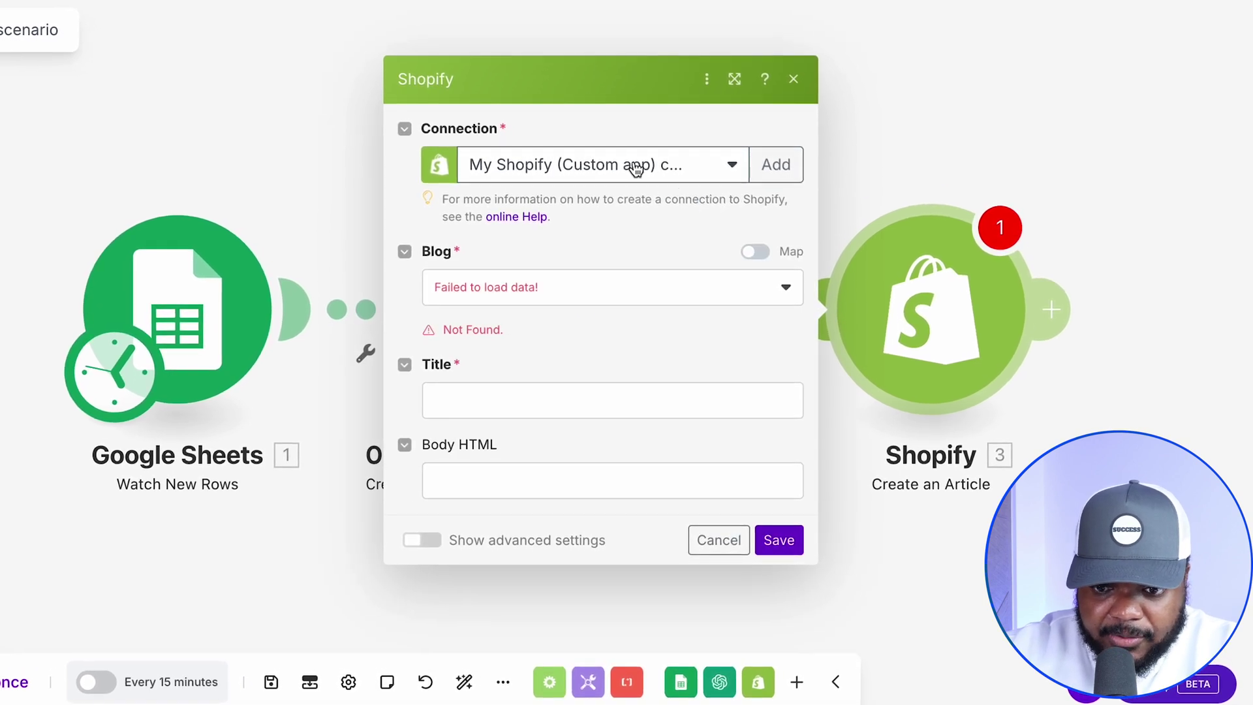
{"action": "left_click", "coordinate": [551, 383]}
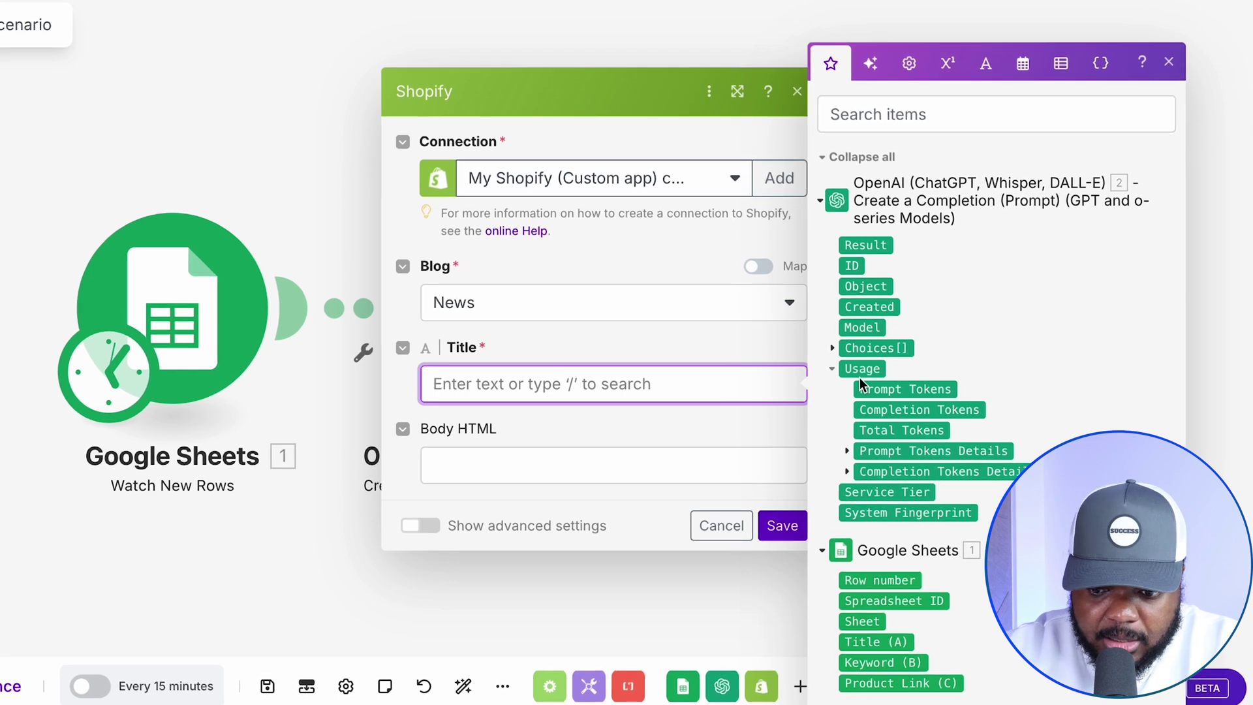
- Map Title (A) to the article Title and OpenAI's Choices[] message Content to Body HTML, then save
{"action": "left_click", "coordinate": [878, 643]}
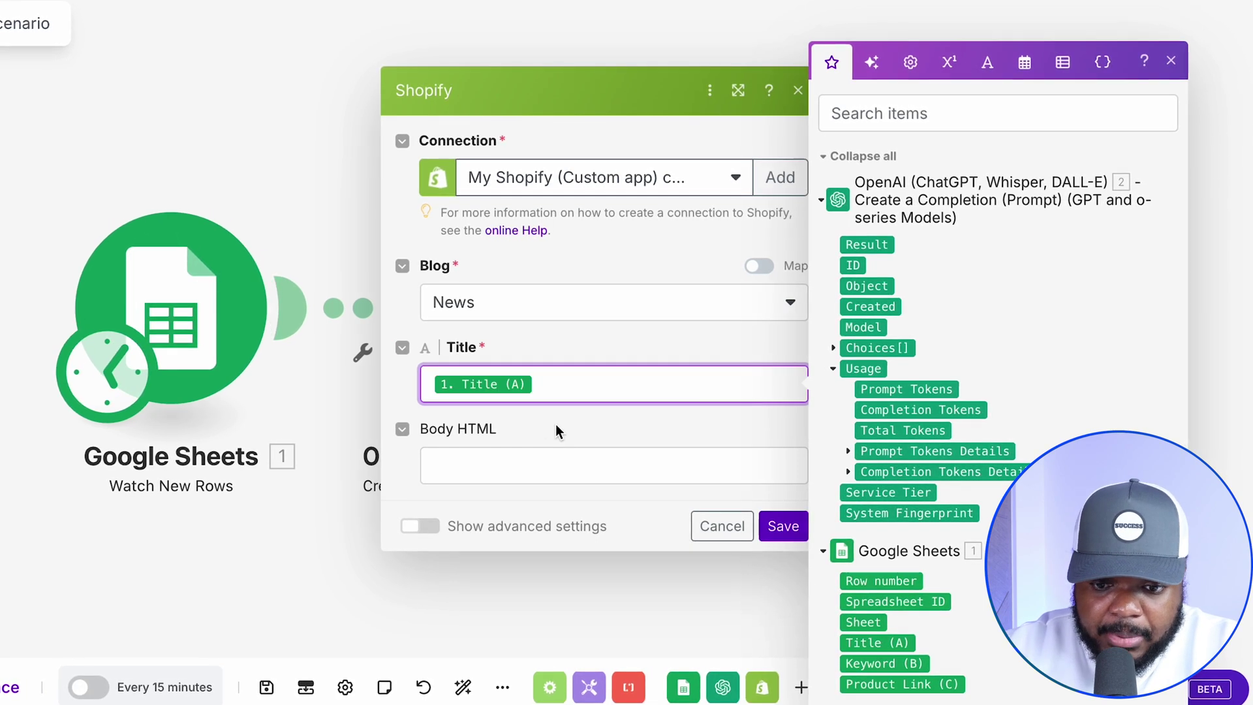
{"action": "left_click", "coordinate": [711, 444]}
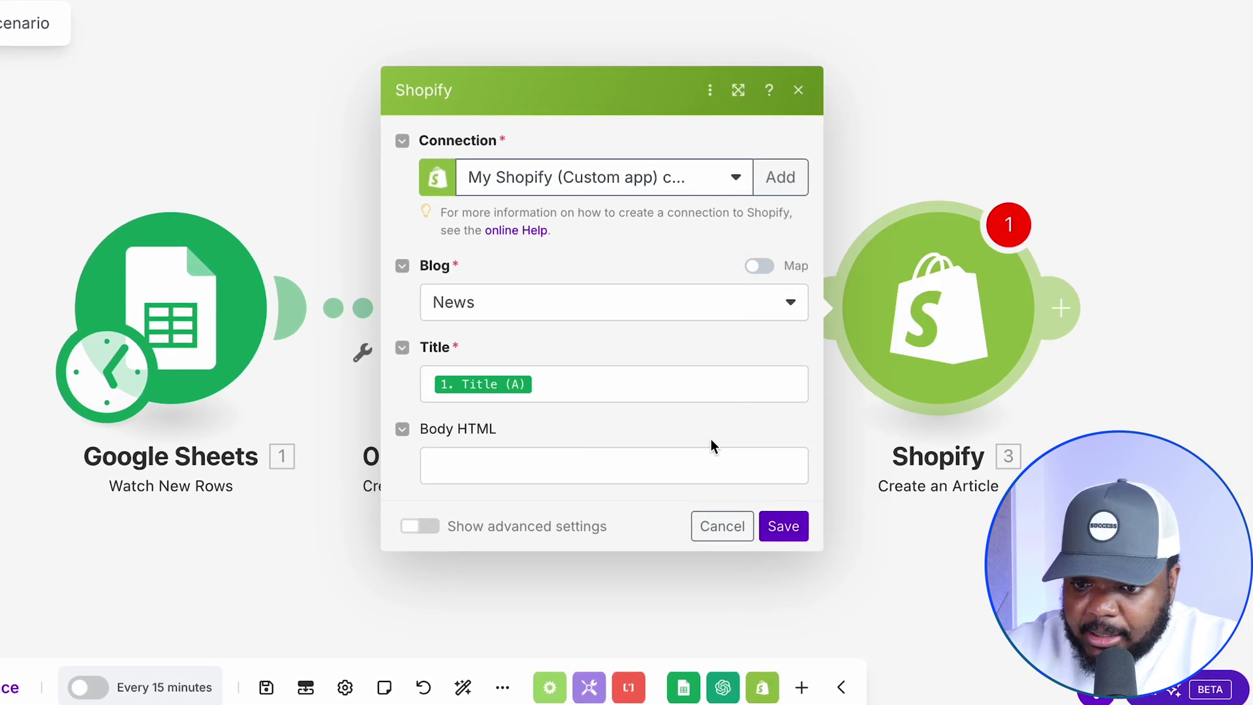
{"action": "left_click", "coordinate": [486, 479]}
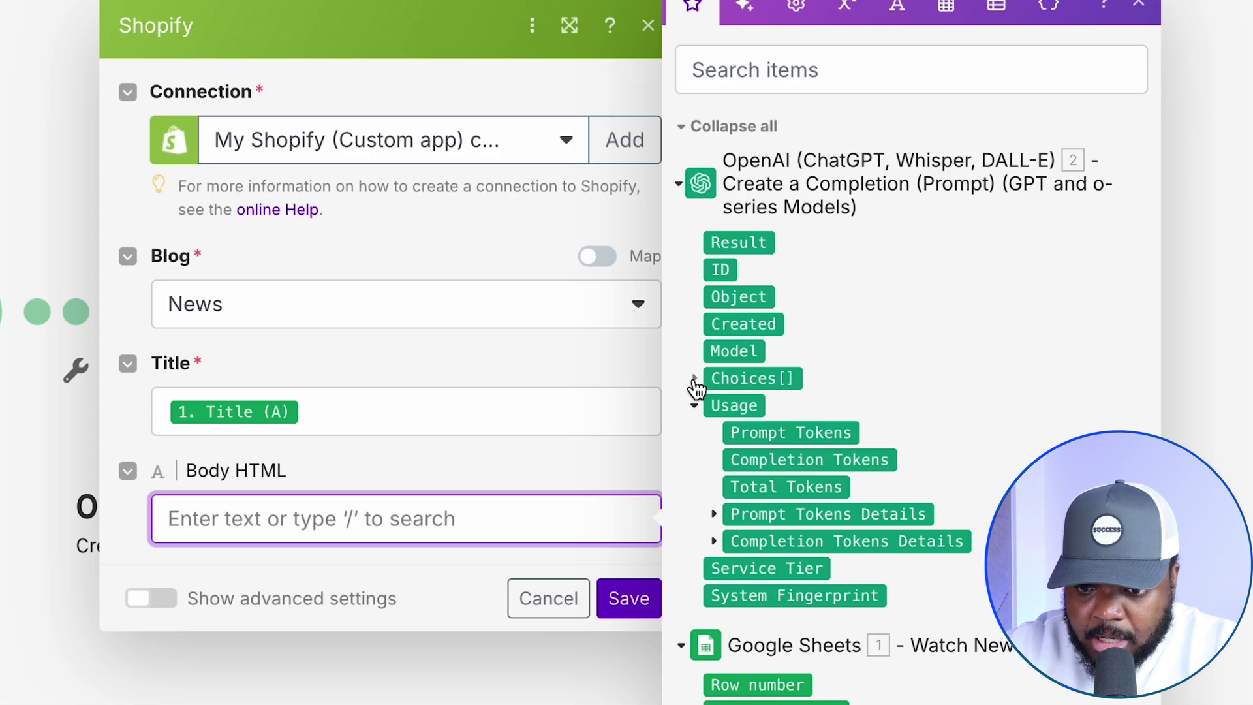
{"action": "left_click", "coordinate": [693, 378]}
{"action": "scroll", "coordinate": [695, 383], "scroll_direction": "down", "scroll_amount": 1}
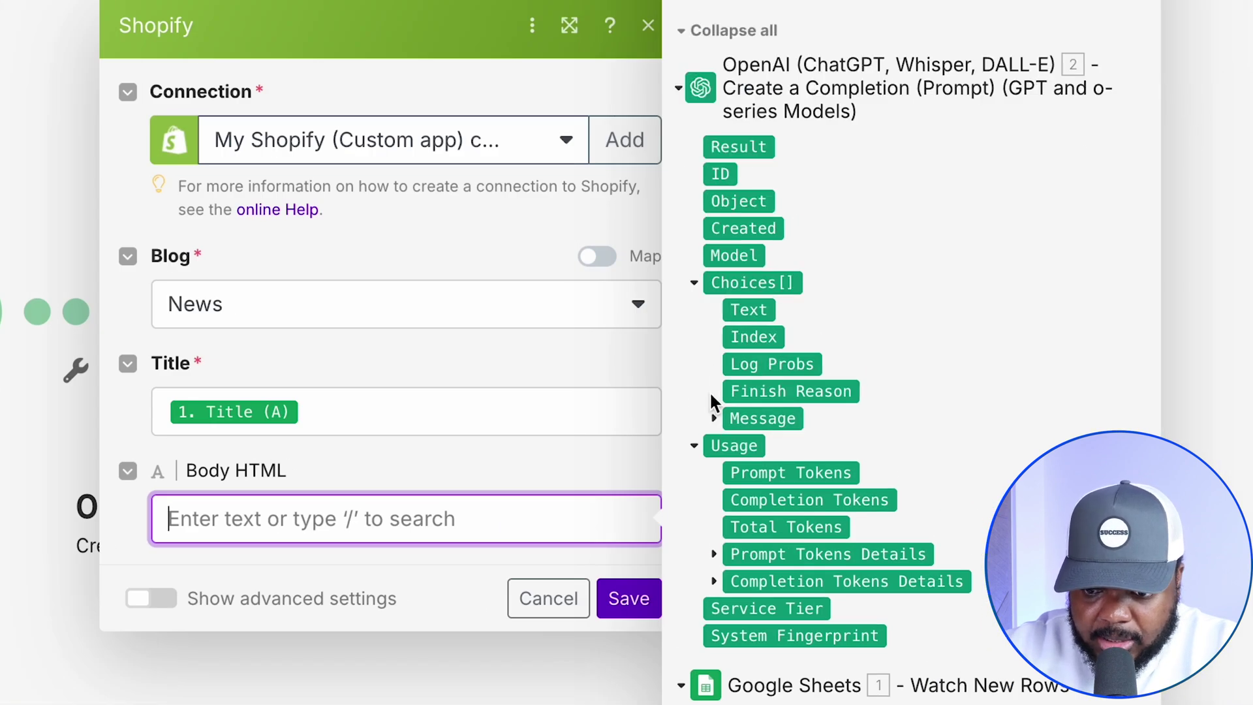
{"action": "left_click", "coordinate": [714, 419]}
{"action": "left_click", "coordinate": [783, 473]}
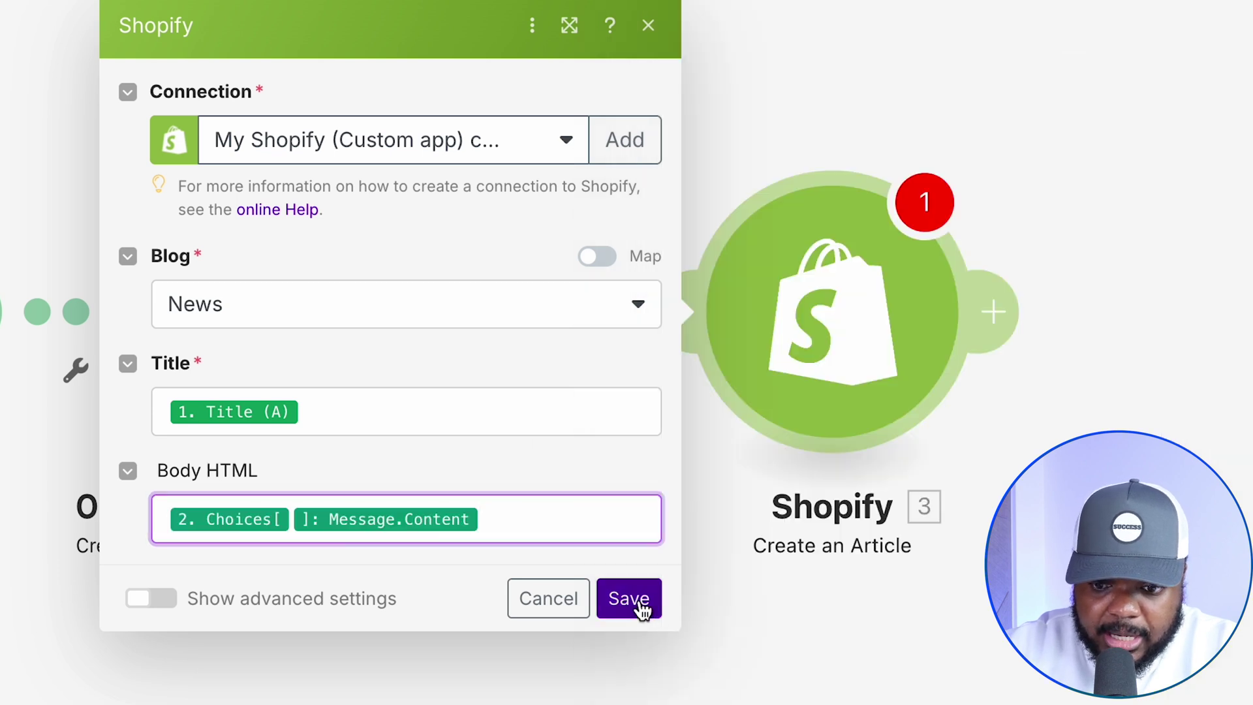
{"action": "left_click", "coordinate": [642, 609]}
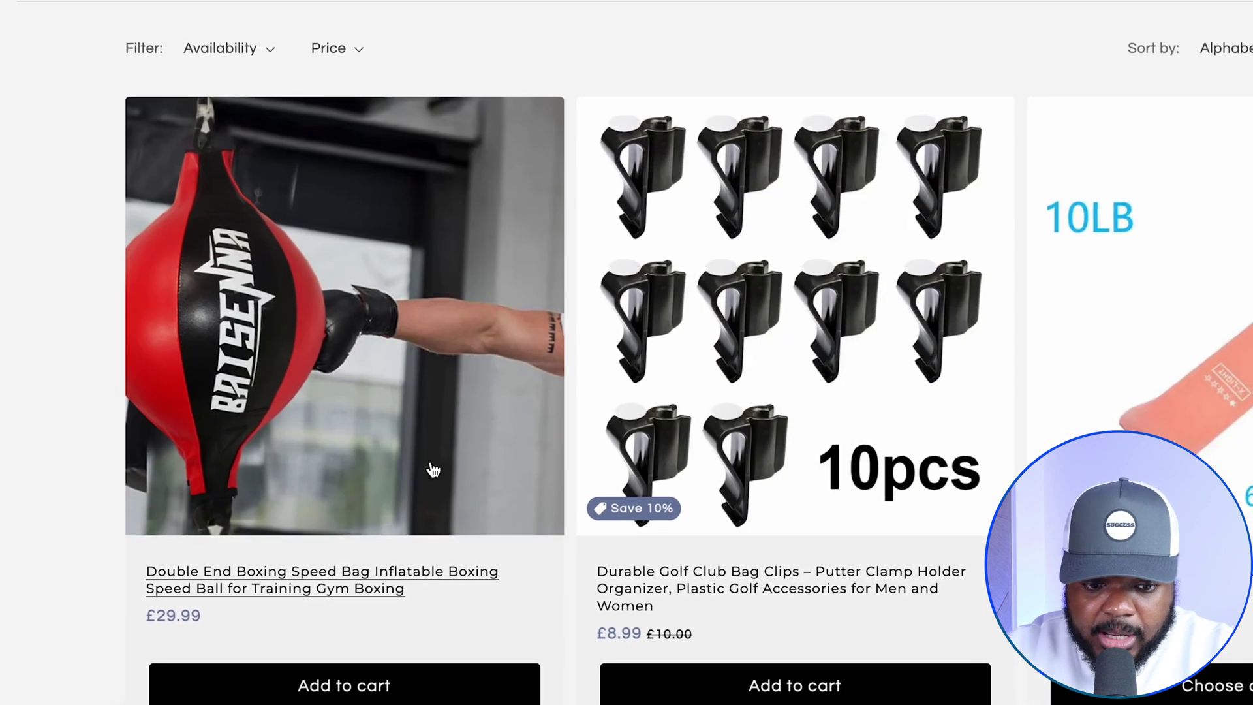
- Paste the Double End Boxing Speed Bag product URL into cell C2 under Product Link
{"action": "left_click", "coordinate": [359, 481]}
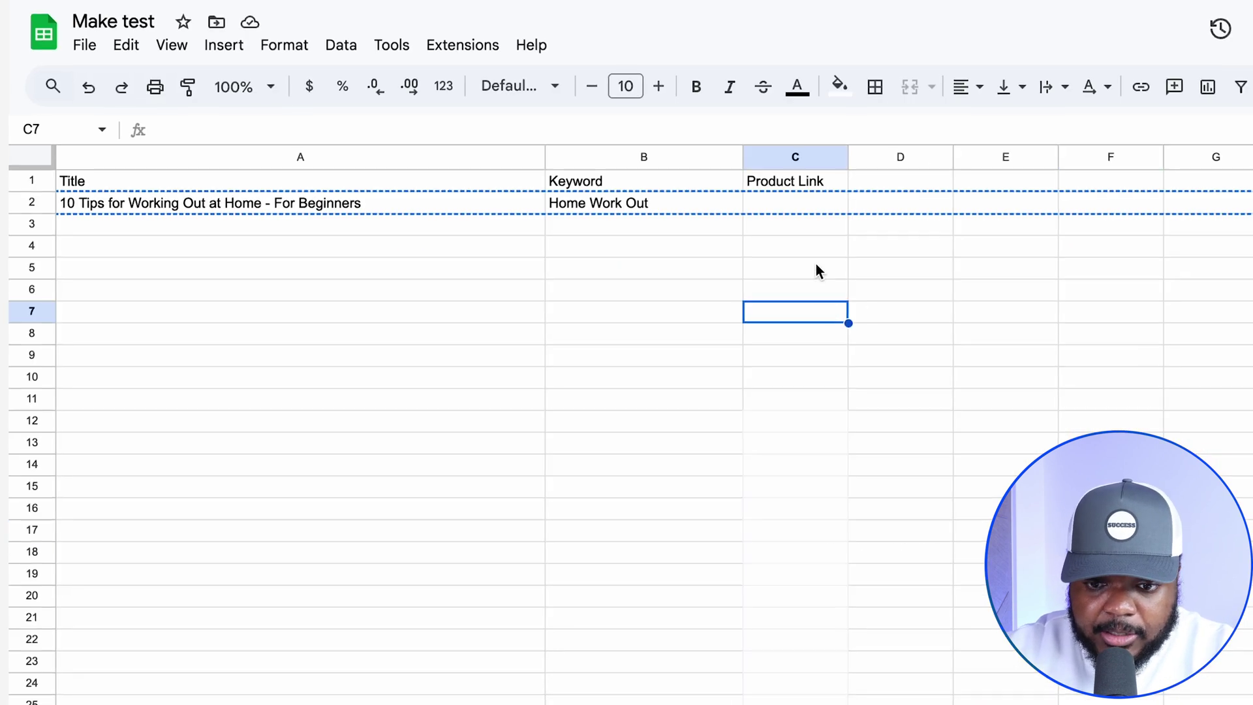
{"action": "left_click", "coordinate": [790, 201]}
{"action": "type", "text": "https://c0sjsr-xv.myshopify.com/products/double-end-boxing-speed-bag-inflatable-boxing-speed-ball-for-training-gym-boxing"}
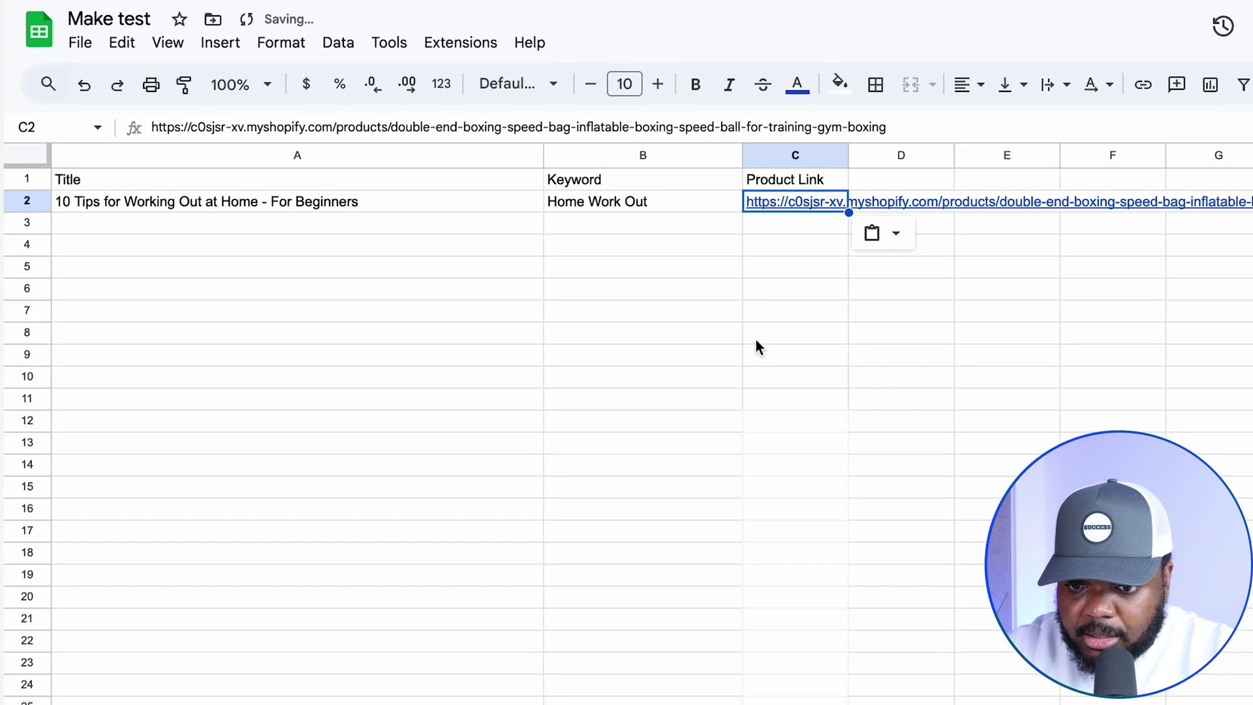
{"action": "left_click", "coordinate": [752, 355]}
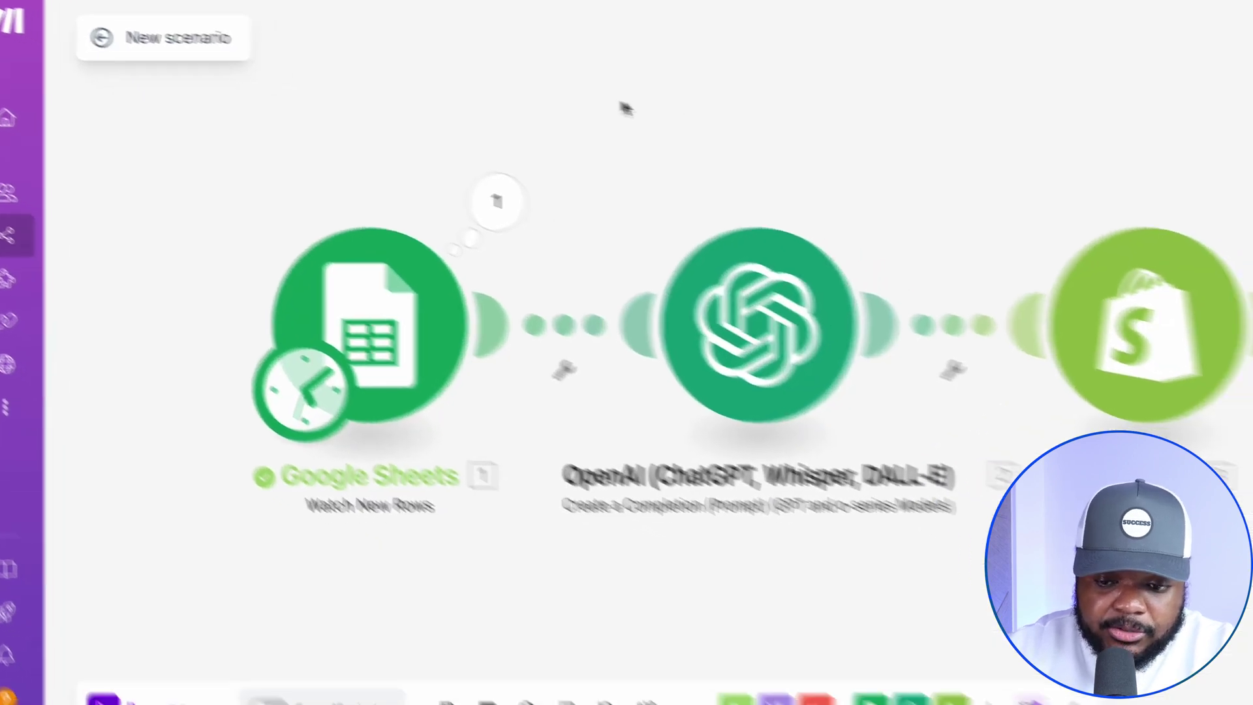
- Run the Sheets-to-Shopify scenario once to publish the workout-tips article
{"action": "left_click", "coordinate": [58, 645]}
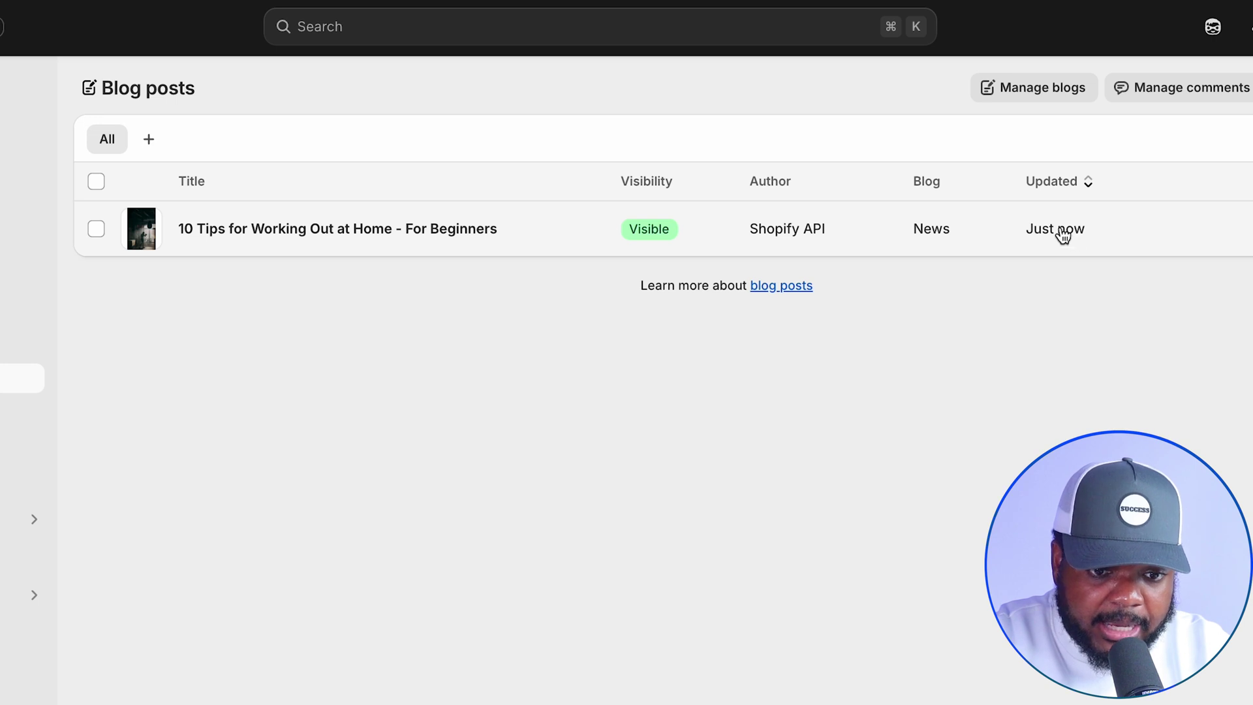
- Open the '10 Tips for Working Out at Home - For Beginners' post and read through its tips and conclusion
{"action": "left_click", "coordinate": [311, 236]}
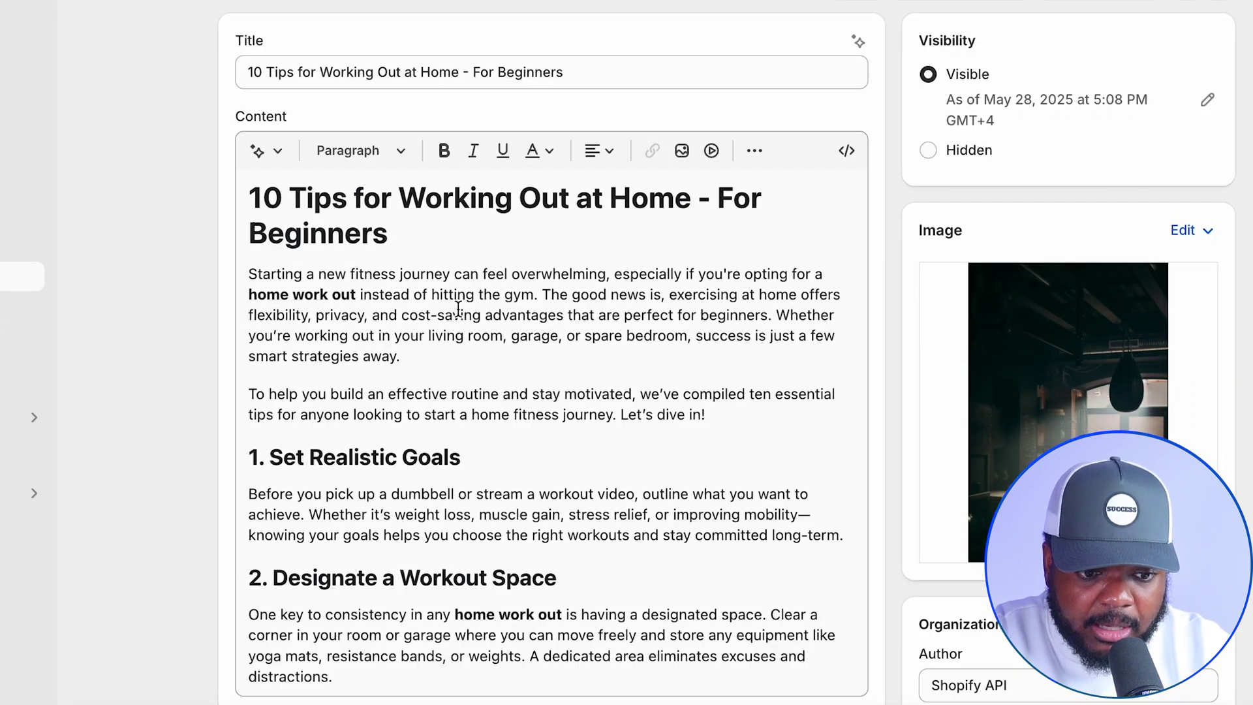
{"action": "scroll", "coordinate": [459, 308], "scroll_direction": "down", "scroll_amount": 4}
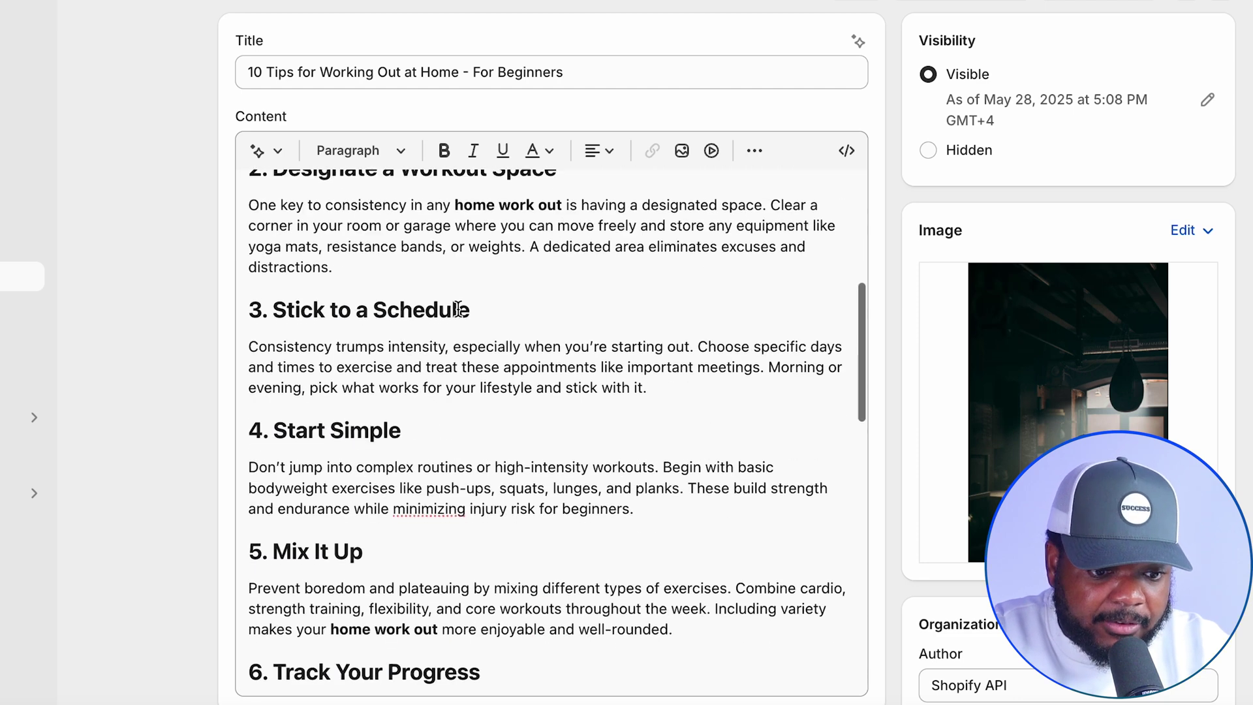
{"action": "scroll", "coordinate": [458, 308], "scroll_direction": "down", "scroll_amount": 6}
{"action": "scroll", "coordinate": [458, 308], "scroll_direction": "down", "scroll_amount": 3}
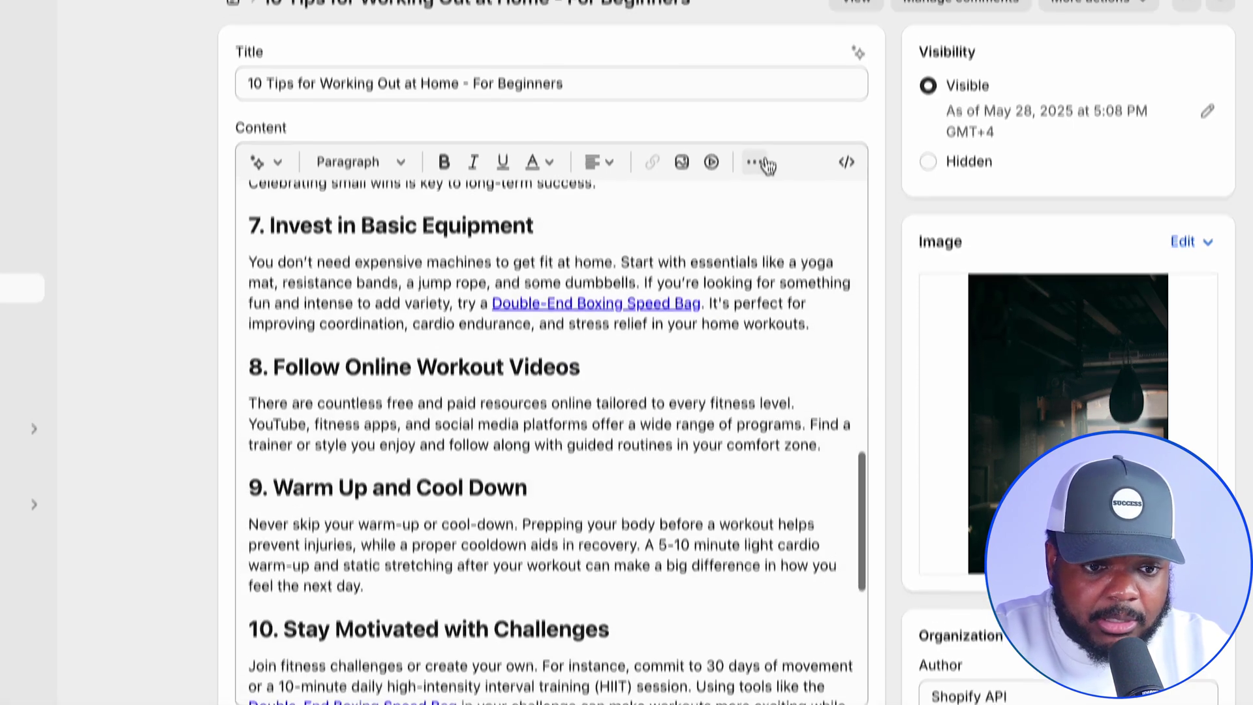
{"action": "scroll", "coordinate": [873, 91], "scroll_direction": "up", "scroll_amount": 2}
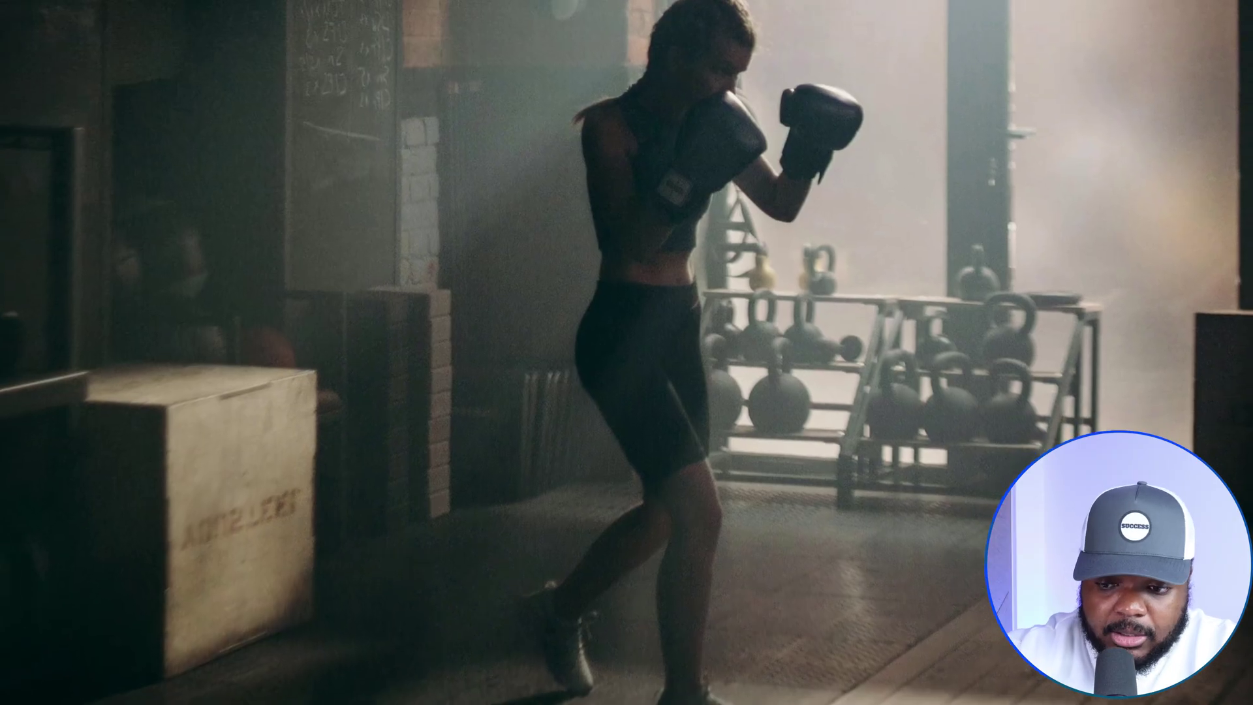
{"action": "scroll", "coordinate": [626, 353], "scroll_direction": "down", "scroll_amount": 5}
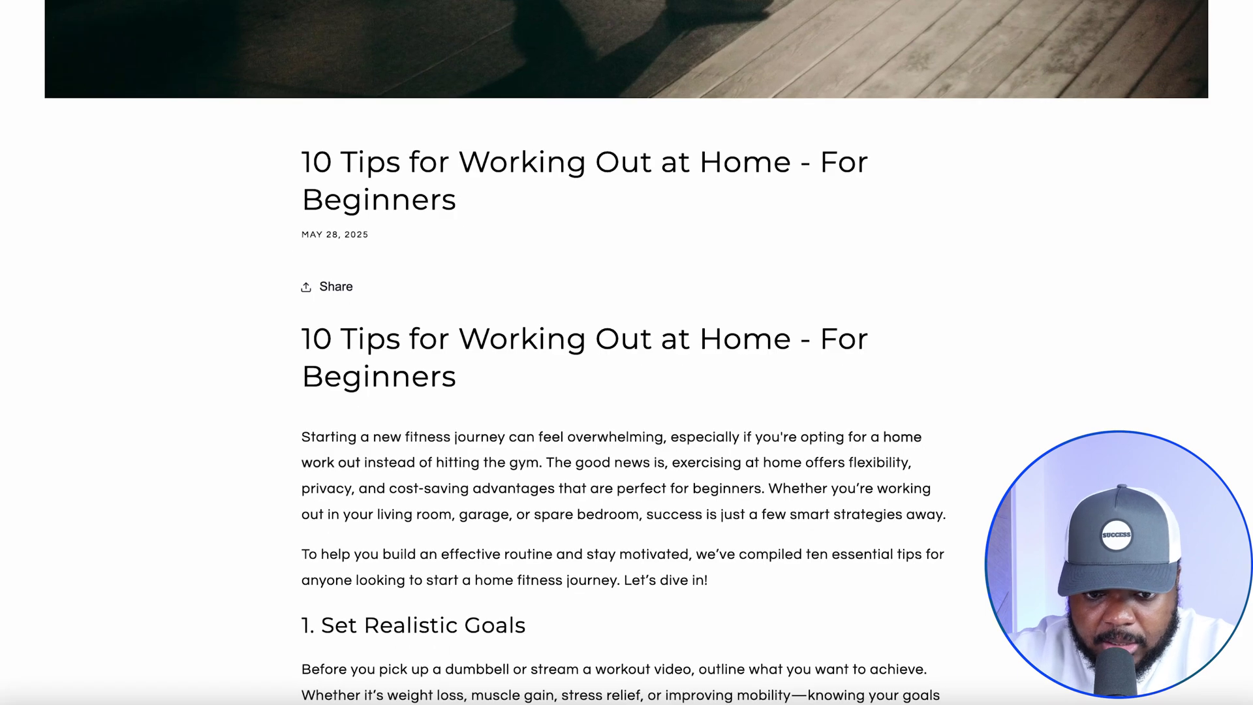
{"action": "scroll", "coordinate": [627, 352], "scroll_direction": "down", "scroll_amount": 12}
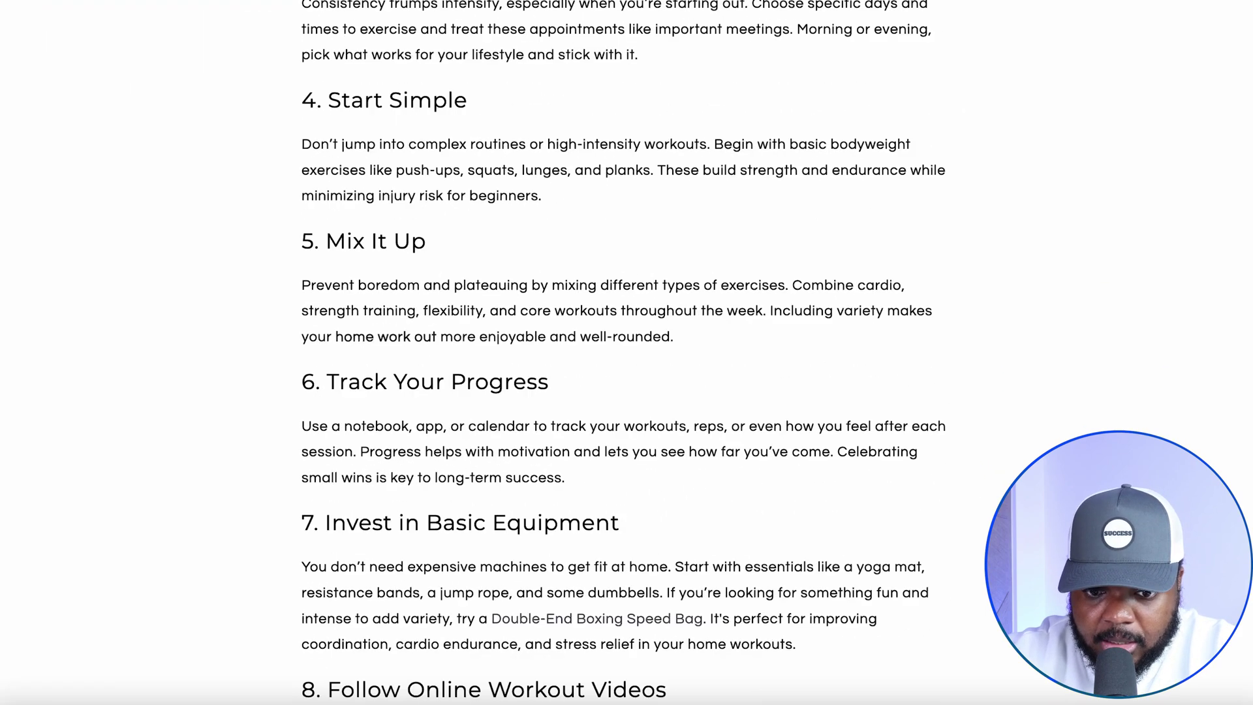
{"action": "scroll", "coordinate": [626, 352], "scroll_direction": "down", "scroll_amount": 5}
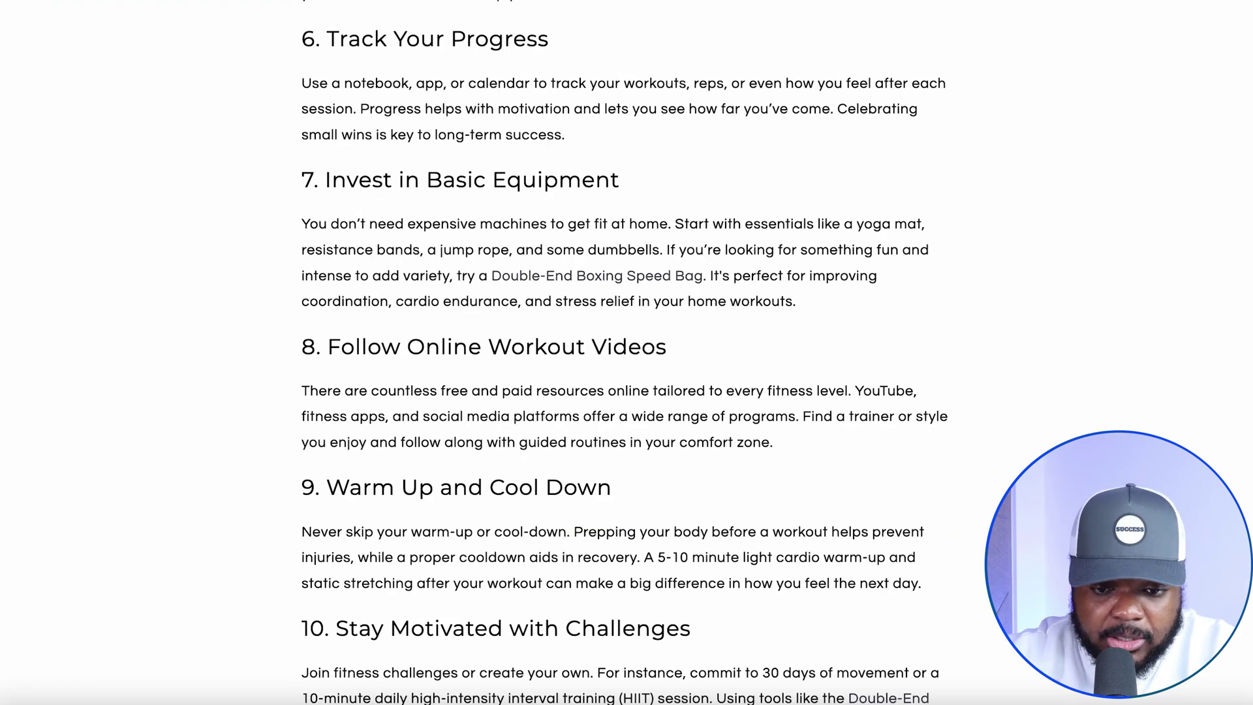
{"action": "scroll", "coordinate": [626, 352], "scroll_direction": "down", "scroll_amount": 3}
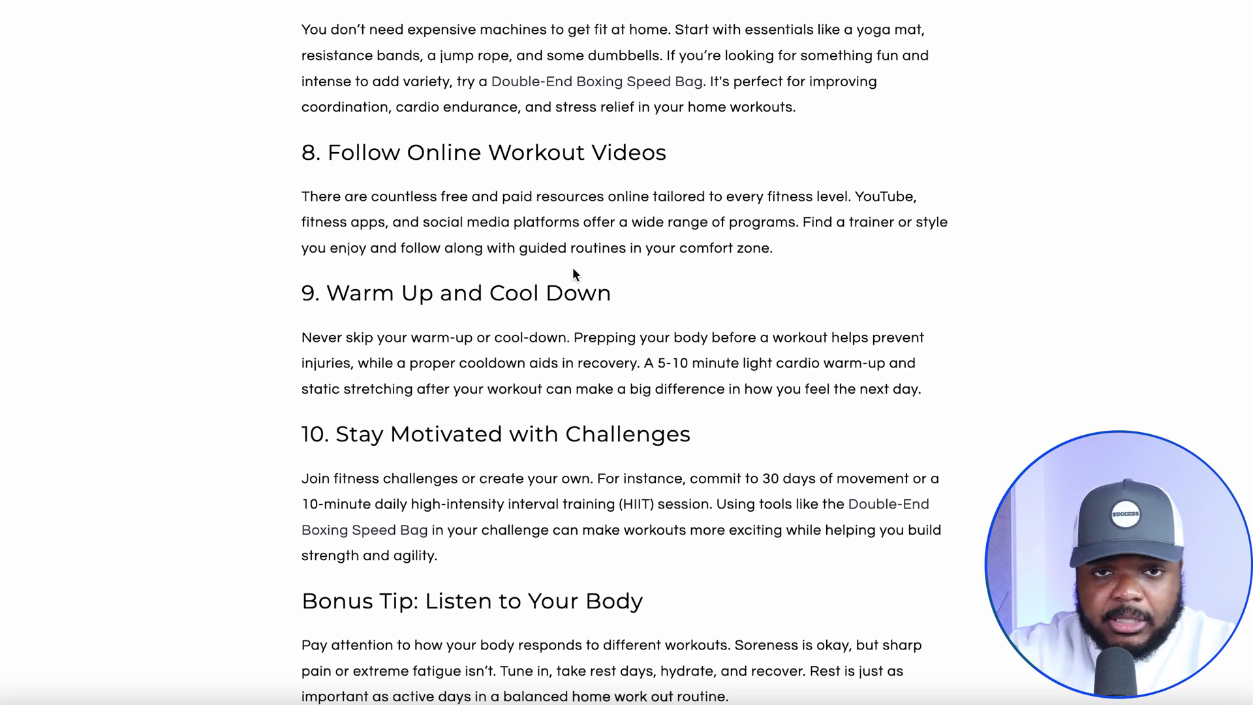
{"action": "scroll", "coordinate": [685, 256], "scroll_direction": "down", "scroll_amount": 5}
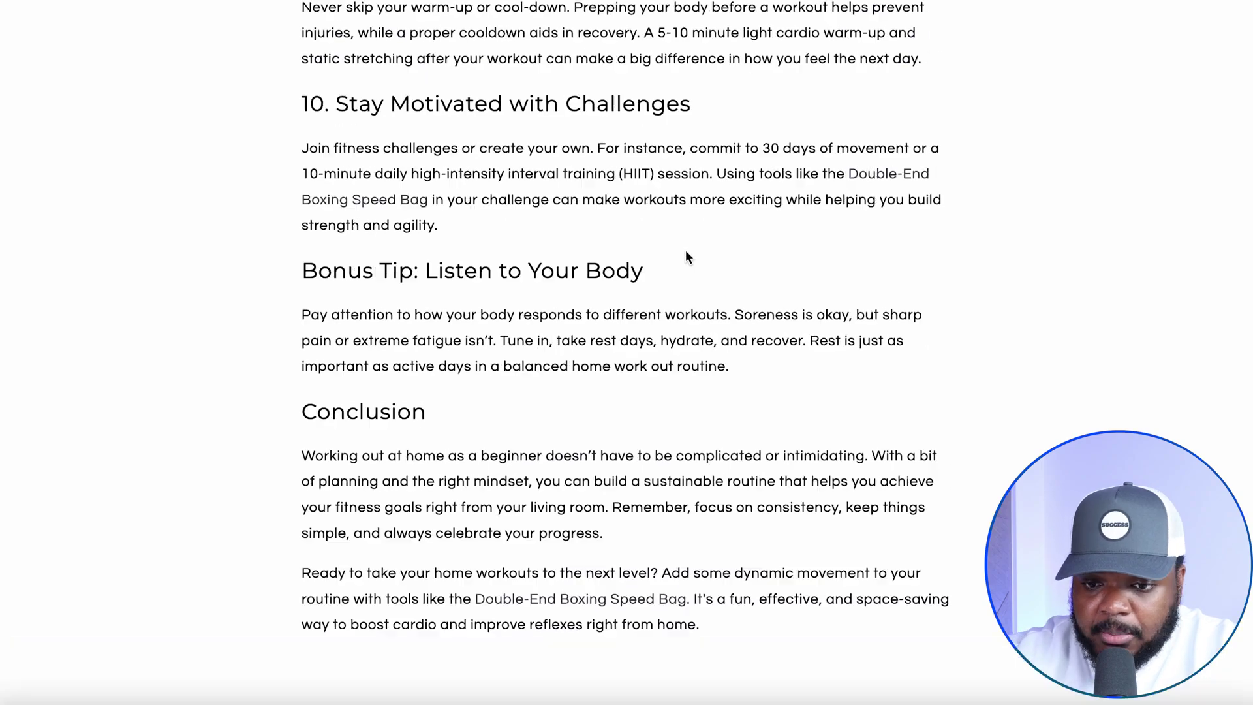
{"action": "scroll", "coordinate": [685, 257], "scroll_direction": "up", "scroll_amount": 3}
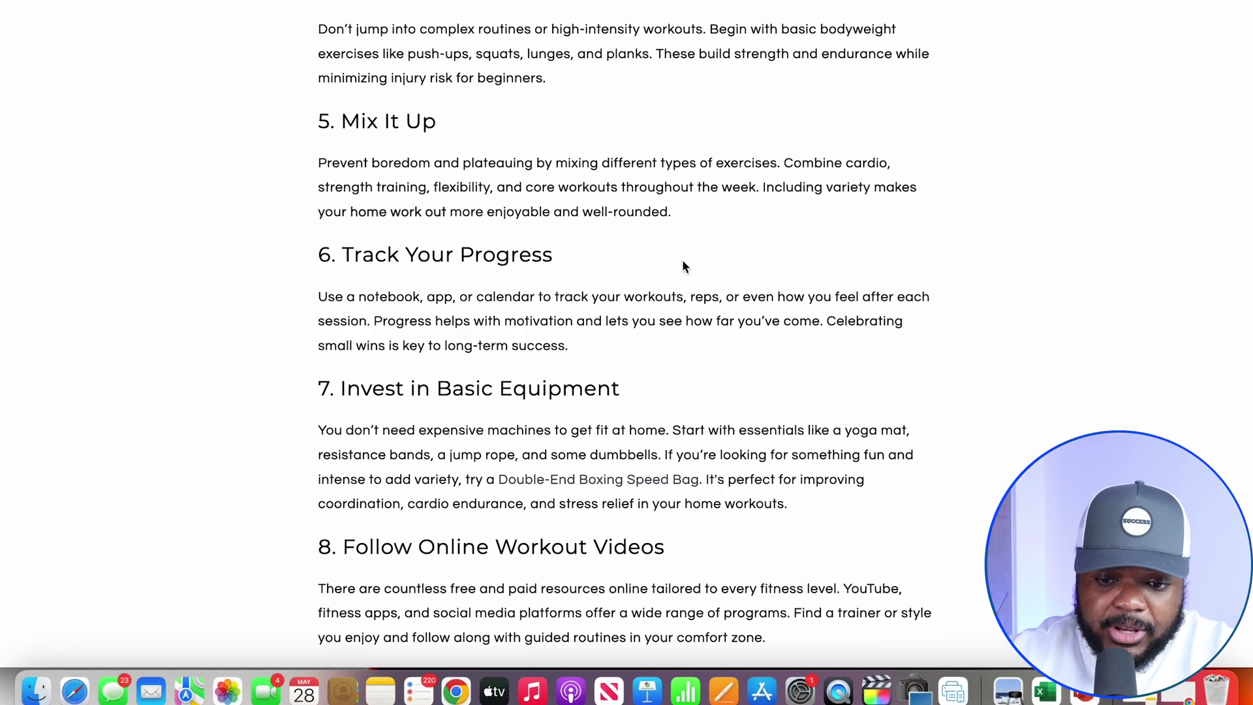
{"action": "scroll", "coordinate": [683, 258], "scroll_direction": "down", "scroll_amount": 8}
{"action": "scroll", "coordinate": [684, 259], "scroll_direction": "down", "scroll_amount": 4}
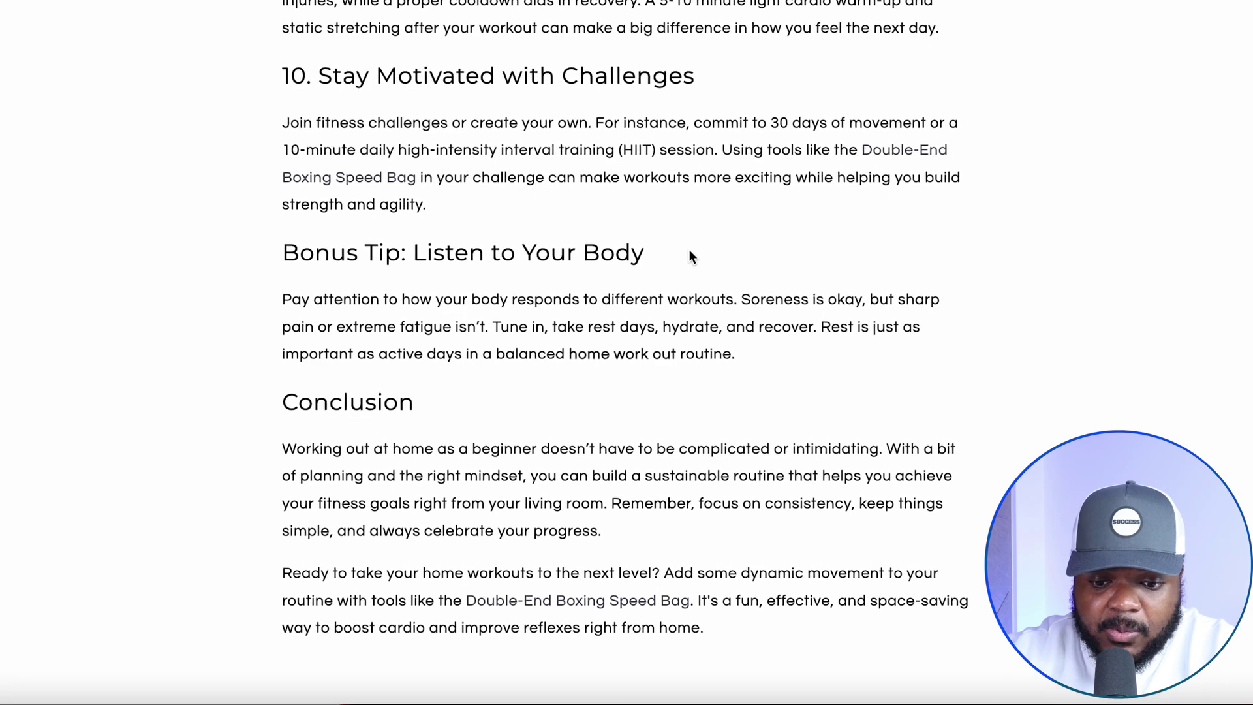
- Follow the post's Double-End Boxing Speed Bag link and scroll down the product page
{"action": "left_click", "coordinate": [529, 614]}
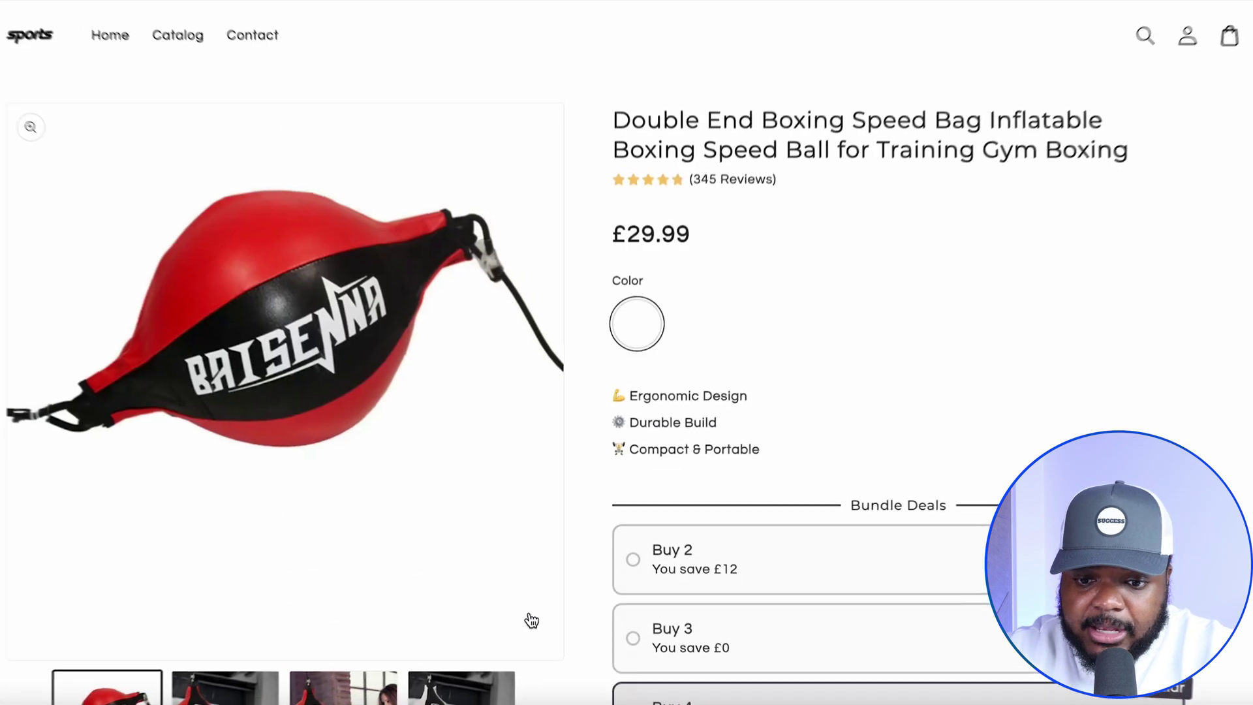
{"action": "scroll", "coordinate": [800, 287], "scroll_direction": "down", "scroll_amount": 4}
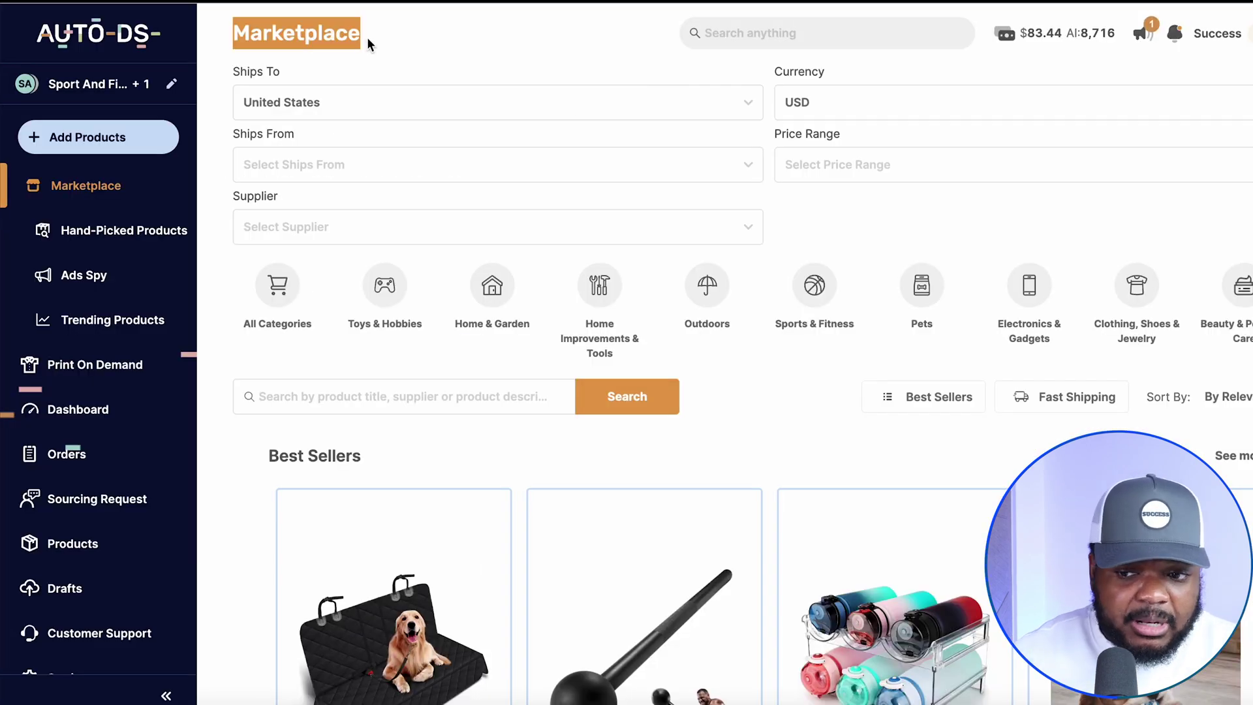
- In AutoDS, go from Hand-Picked Products to the Trending Products list
{"action": "scroll", "coordinate": [830, 261], "scroll_direction": "down", "scroll_amount": 2}
{"action": "left_click", "coordinate": [131, 234]}
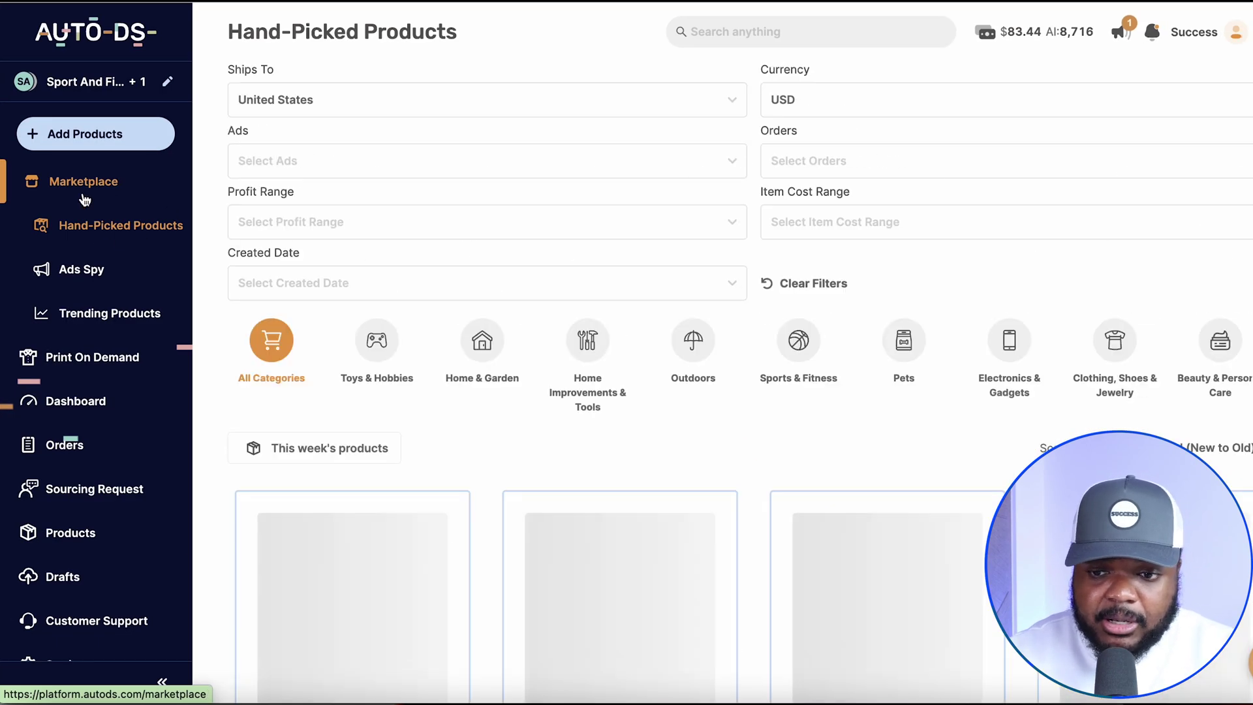
{"action": "left_click", "coordinate": [84, 313]}
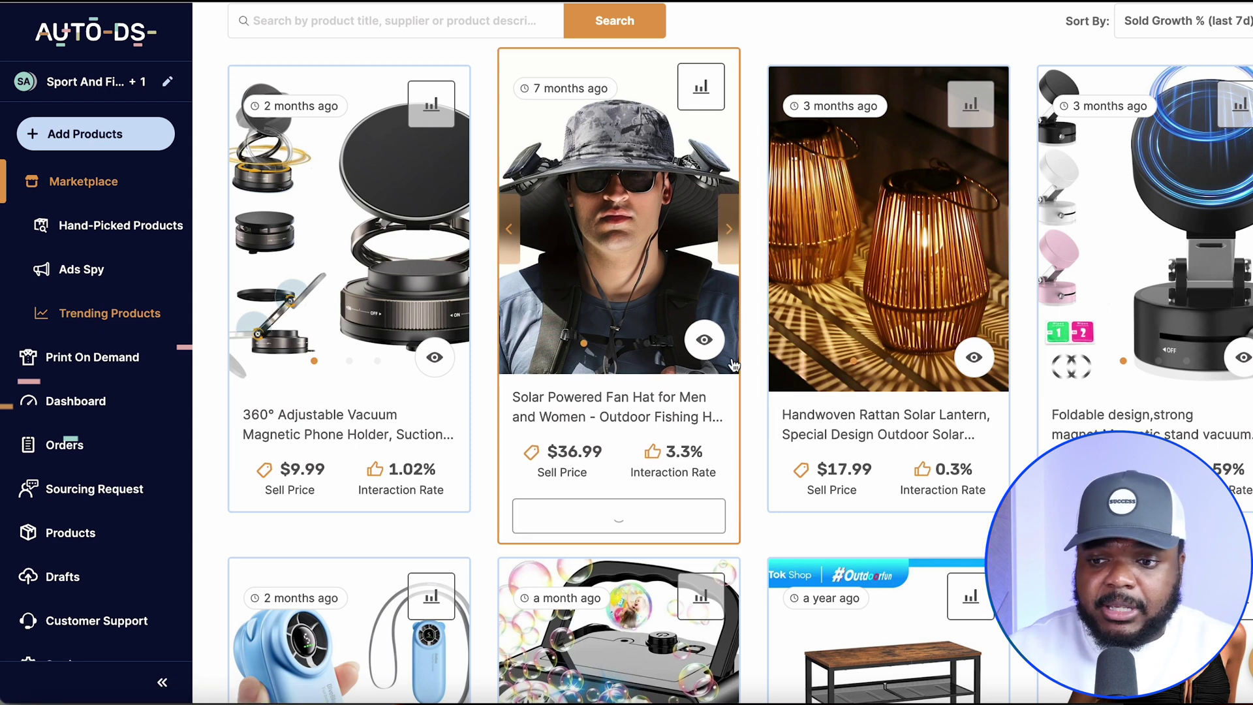
{"action": "scroll", "coordinate": [730, 364], "scroll_direction": "up", "scroll_amount": 5}
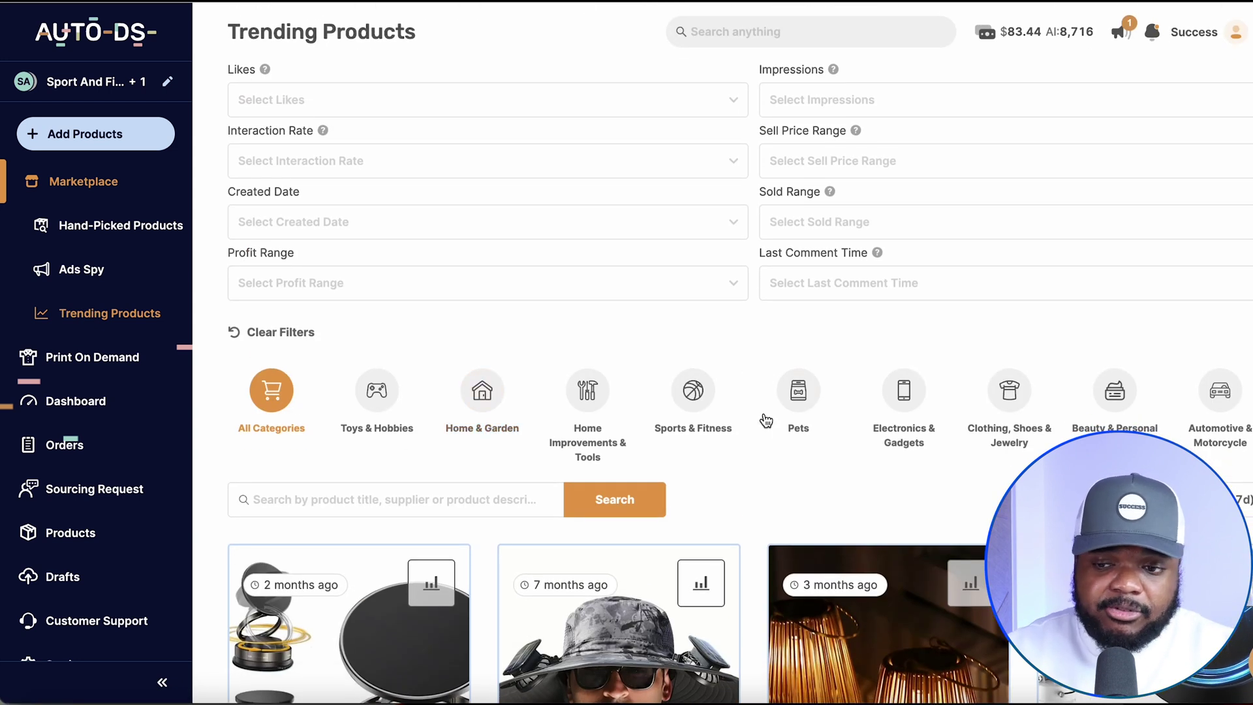